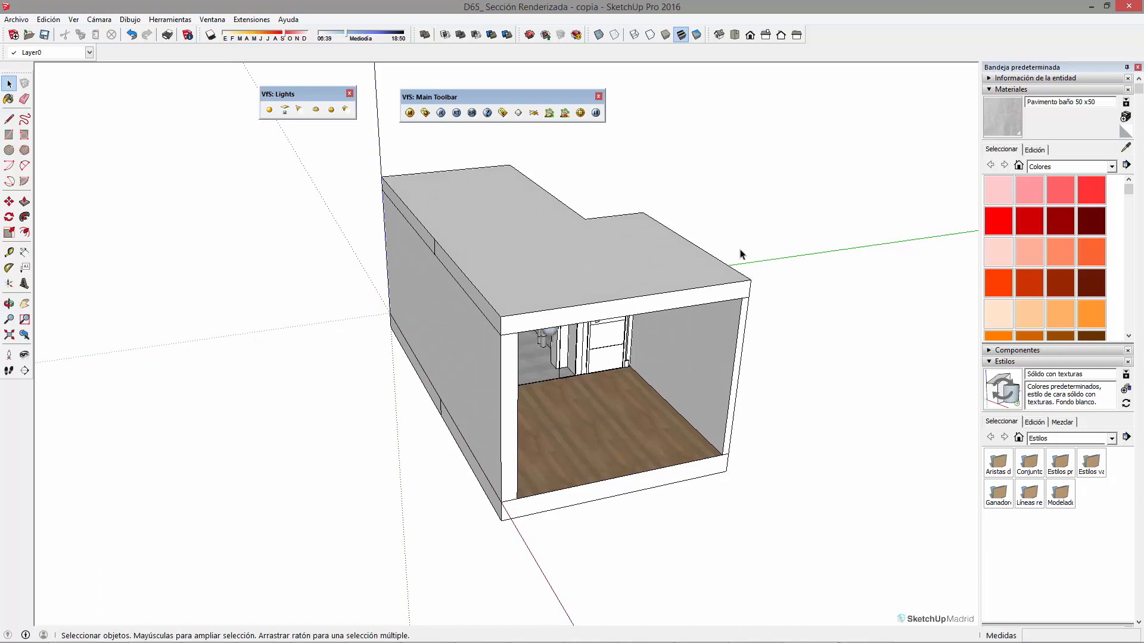
- Hide the TECHO layer to remove the roof from the model view
middle_click_drag(734, 363, 431, 377)
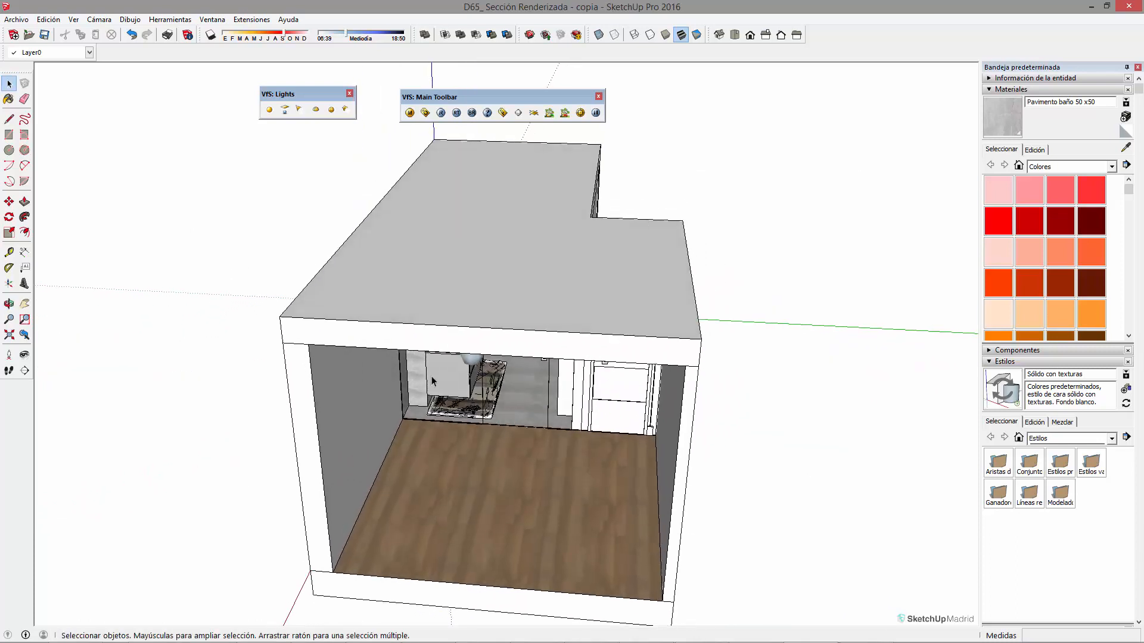
scroll(616, 383, "down", 3)
middle_click_drag(615, 383, 527, 338)
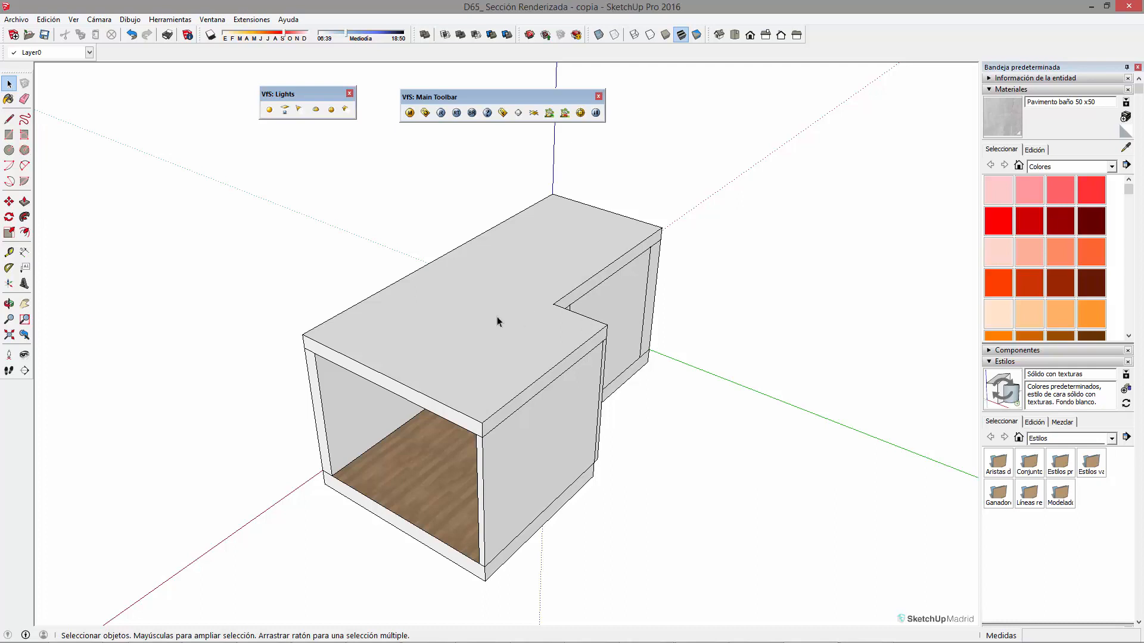
left_click(988, 90)
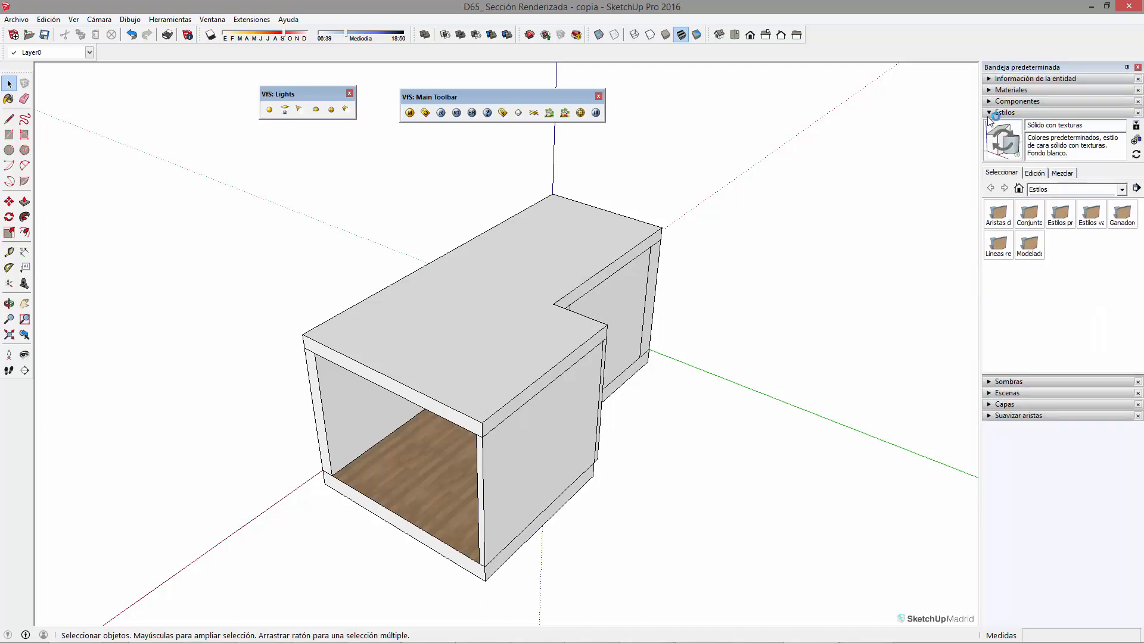
left_click(988, 113)
left_click(488, 341)
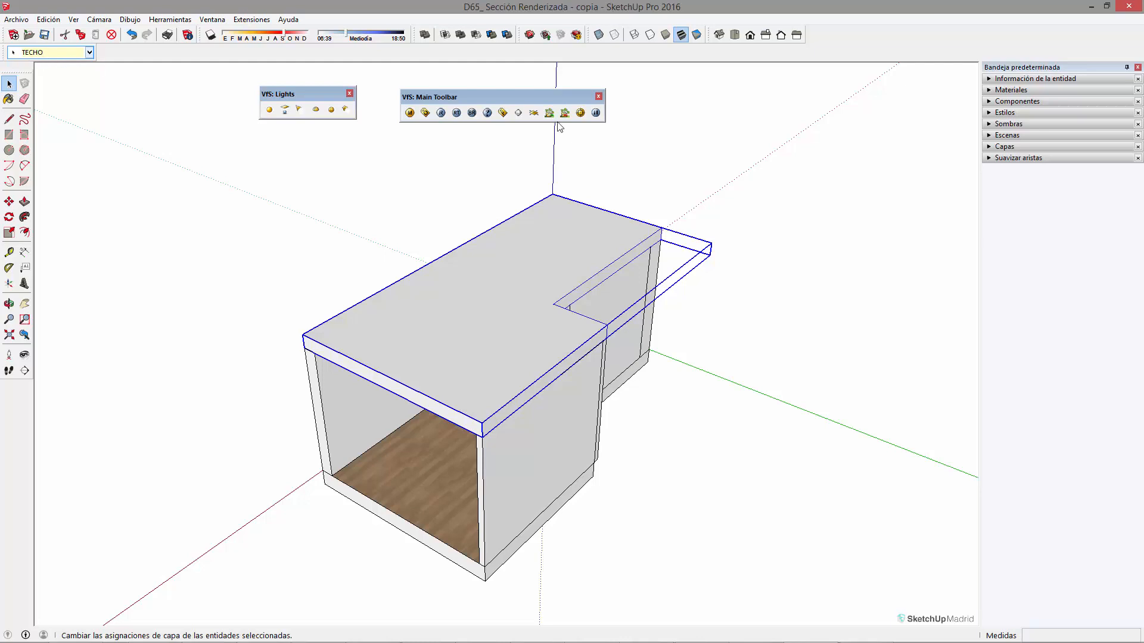
left_click(988, 146)
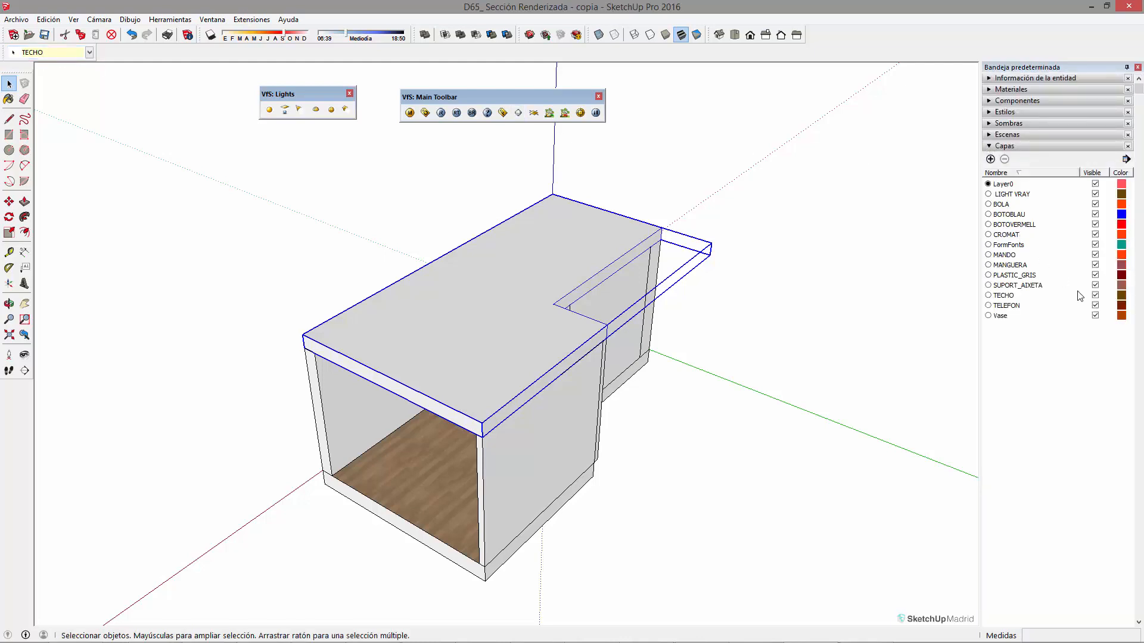
left_click(1094, 295)
- Look over the uncovered rooms and switch the model to the standard top view
middle_click_drag(745, 340, 524, 602)
scroll(447, 364, "up", 5)
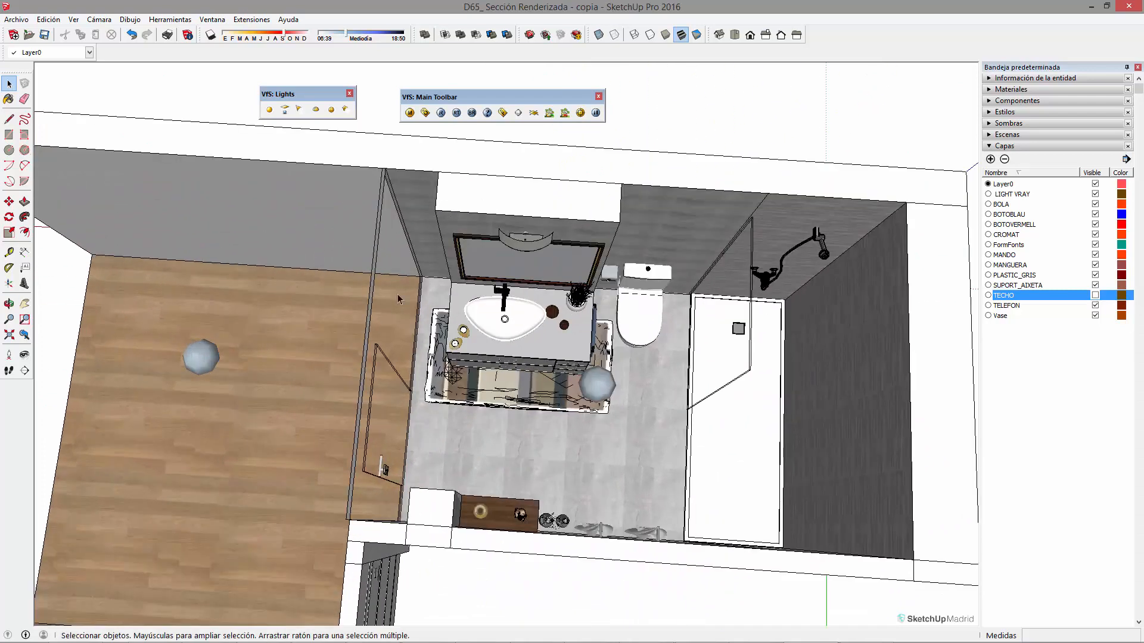
middle_click_drag(793, 304, 715, 375)
scroll(685, 298, "down", 2)
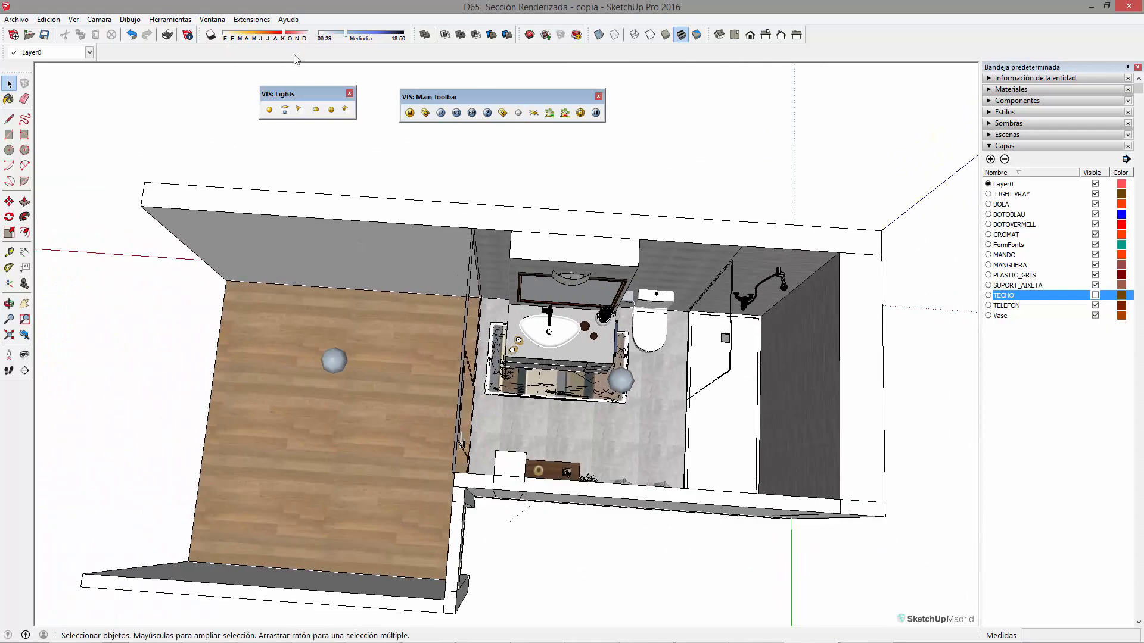
left_click(736, 36)
middle_click_drag(595, 387, 427, 204)
middle_click_drag(890, 513, 846, 531)
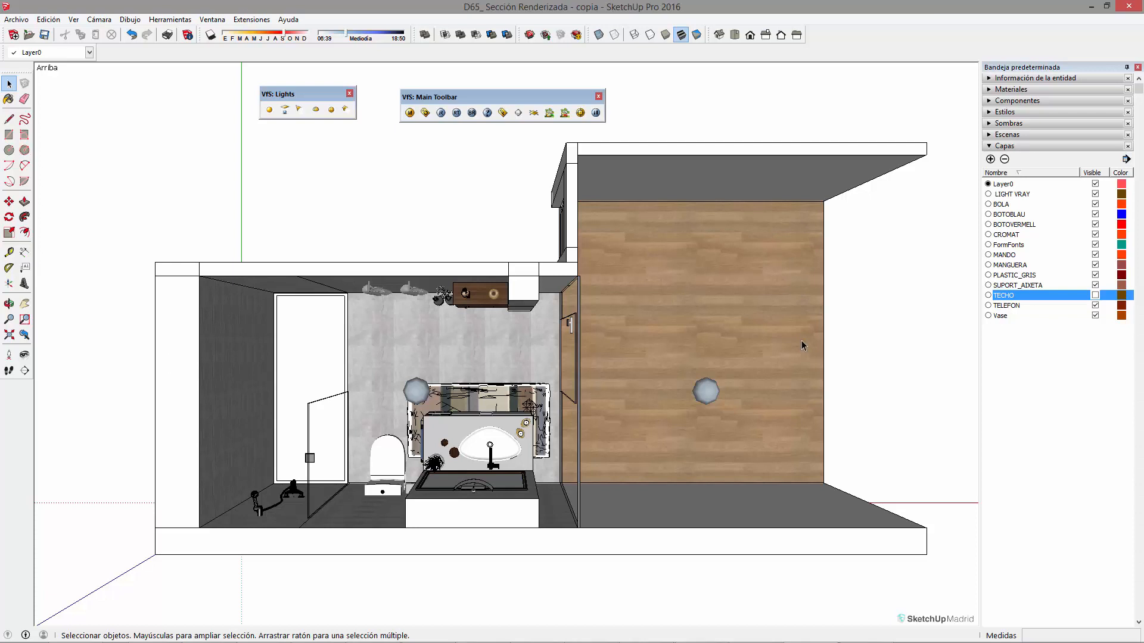
- Open the wall group for editing and paint the wood-floored room's wall tops and the adjoining pillar black with Color M09
key("b")
key("space")
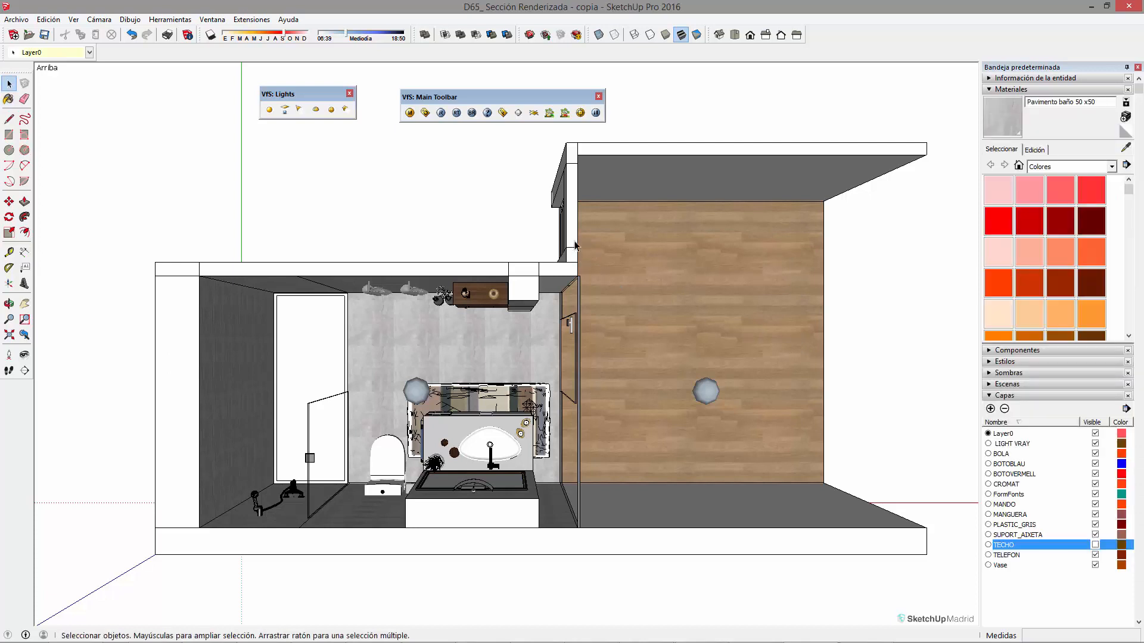
double_click(575, 246)
triple_click(575, 246)
left_click(964, 232)
scroll(989, 239, "down", 10)
left_click(1029, 232)
left_click(595, 147)
left_click(572, 238)
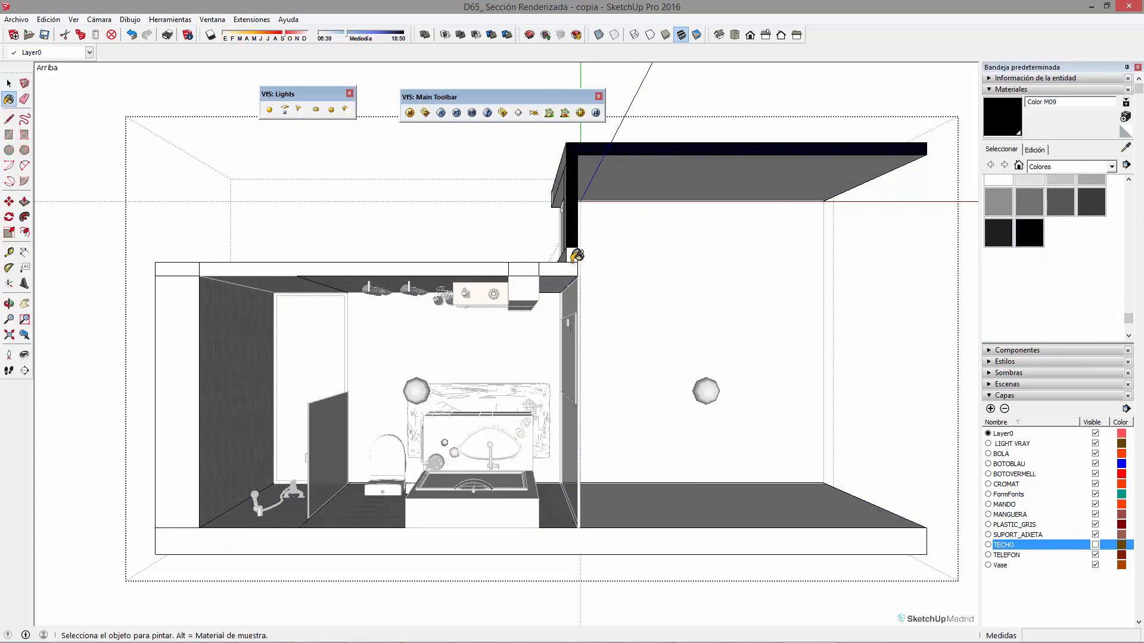
left_click(573, 258)
left_click(524, 268)
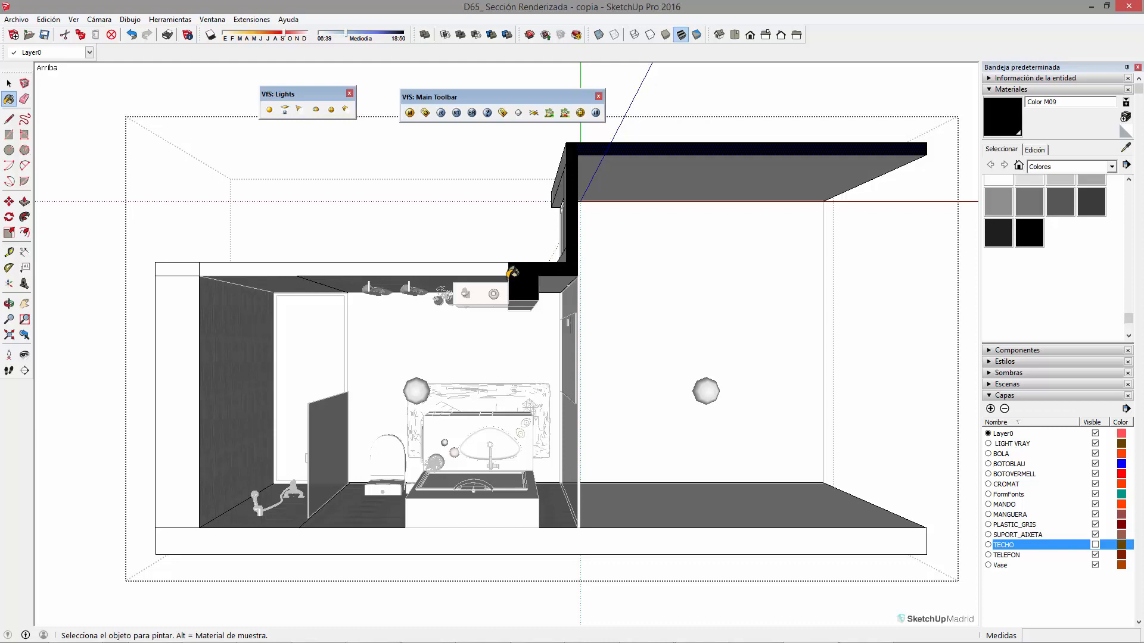
- Paint the tops of the bathroom's remaining outer walls and the long shared wall with Color M09
left_click(488, 268)
left_click(190, 268)
left_click(191, 306)
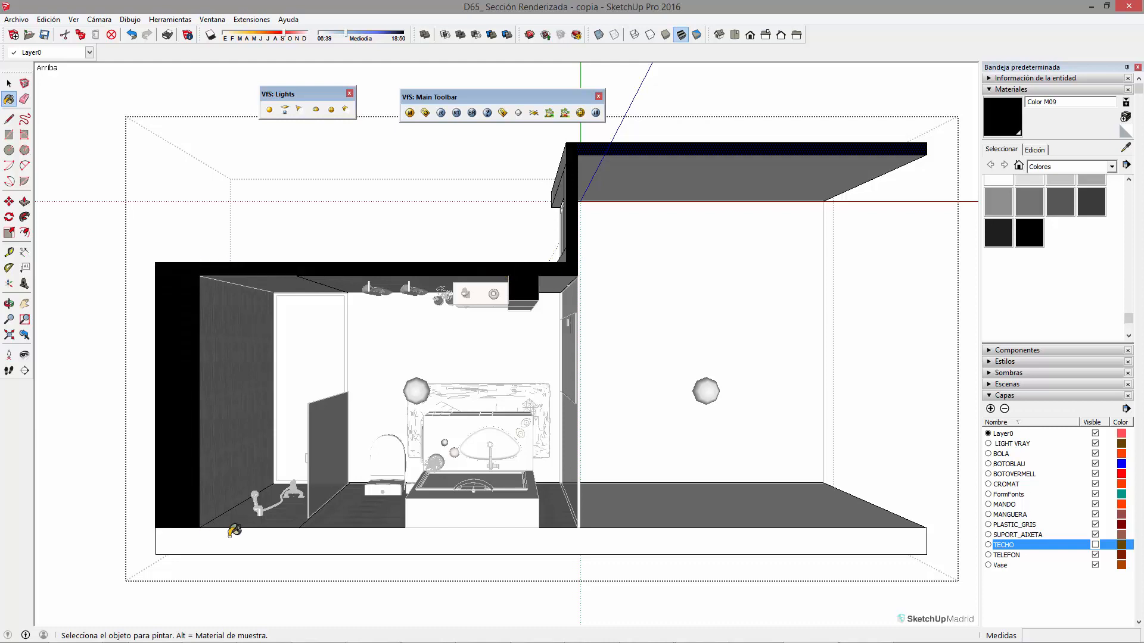
left_click(665, 533)
key("space")
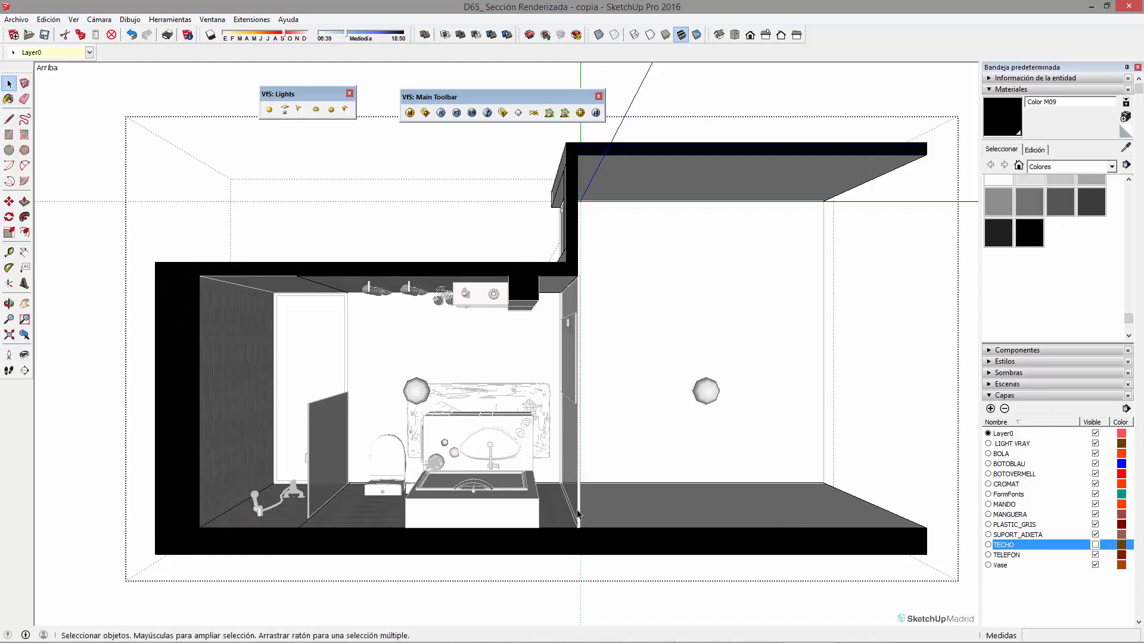
- Open the thin partition between the two rooms and paint its top face with Color M09
scroll(581, 506, "up", 5)
left_click(580, 506)
left_click(582, 506)
triple_click(582, 512)
key("b")
left_click(583, 511)
scroll(583, 330, "down", 3)
key("space")
scroll(583, 330, "down", 3)
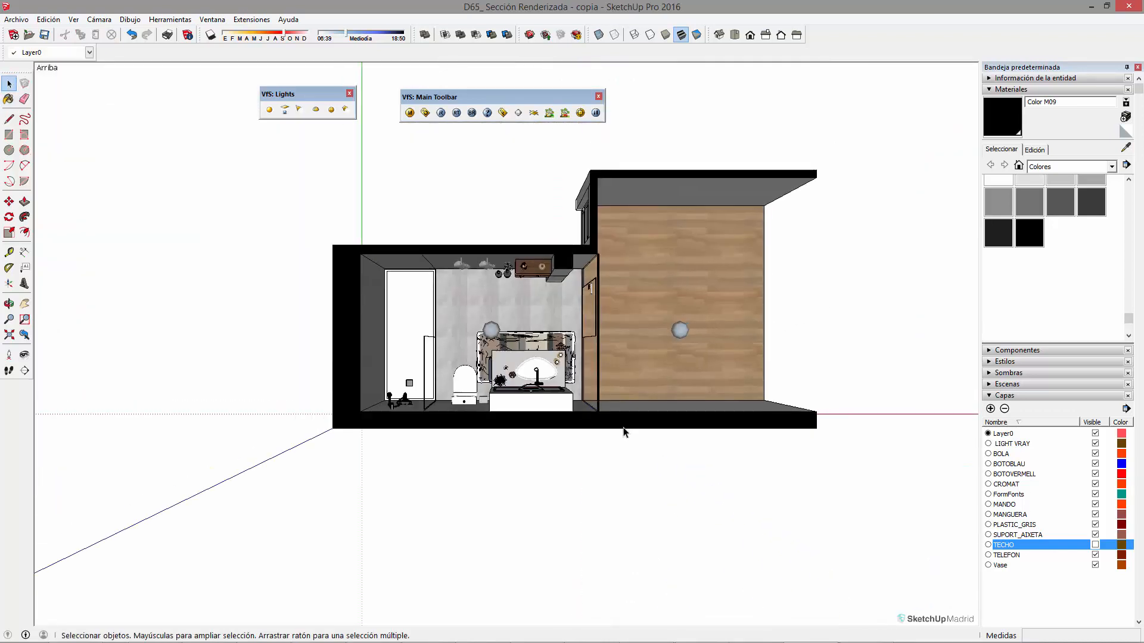
- Set the camera to parallel projection for the top view
scroll(456, 316, "up", 4)
middle_click_drag(511, 368, 625, 402)
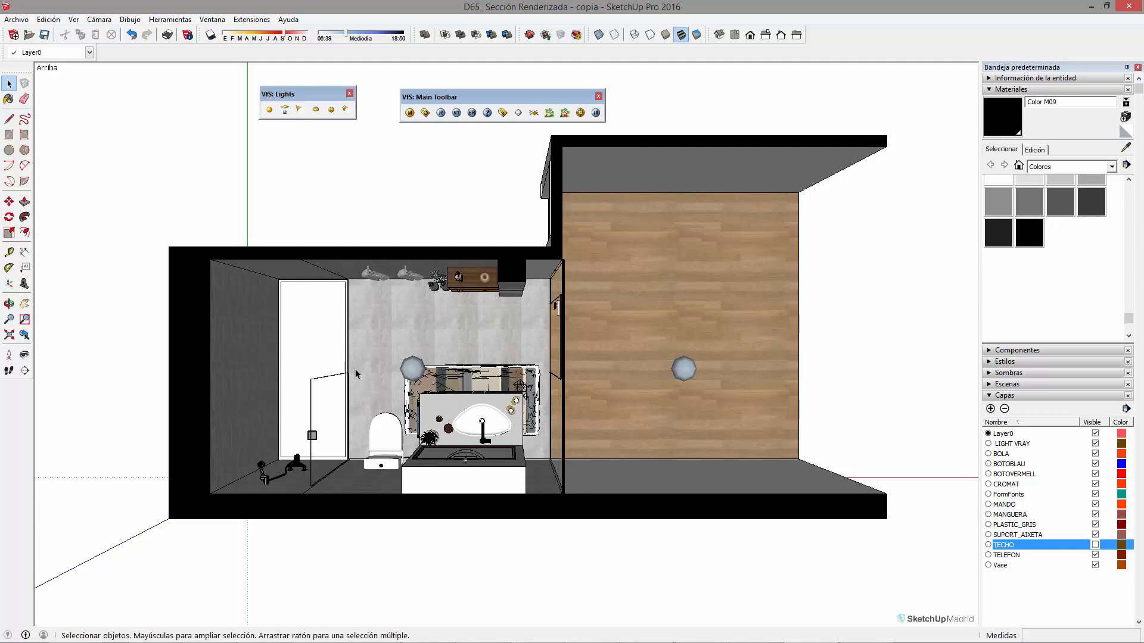
left_click(99, 19)
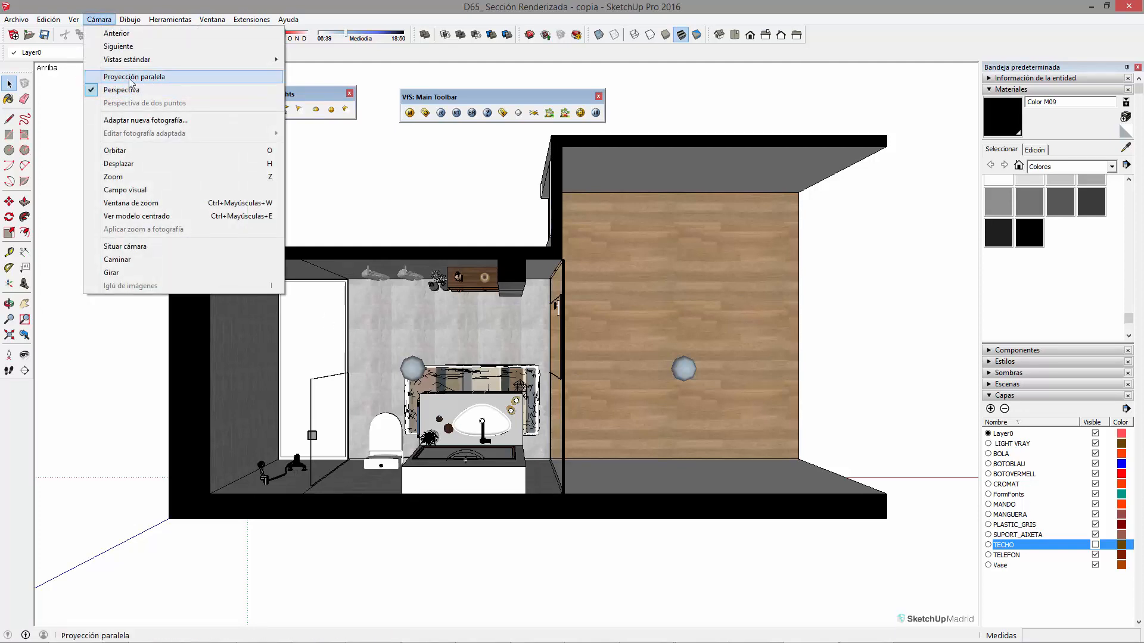
left_click(129, 79)
scroll(408, 422, "up", 1)
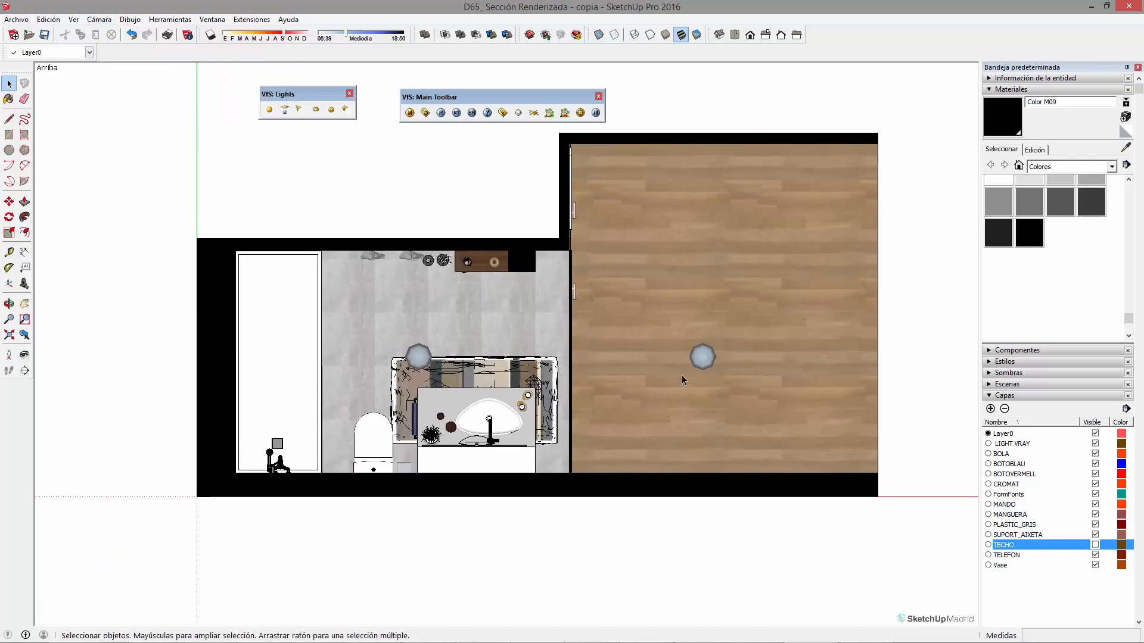
- Frame the floor plan, turn on model shadows and shift the shadow date slightly earlier in the year
middle_click_drag(688, 217, 666, 273, "shift")
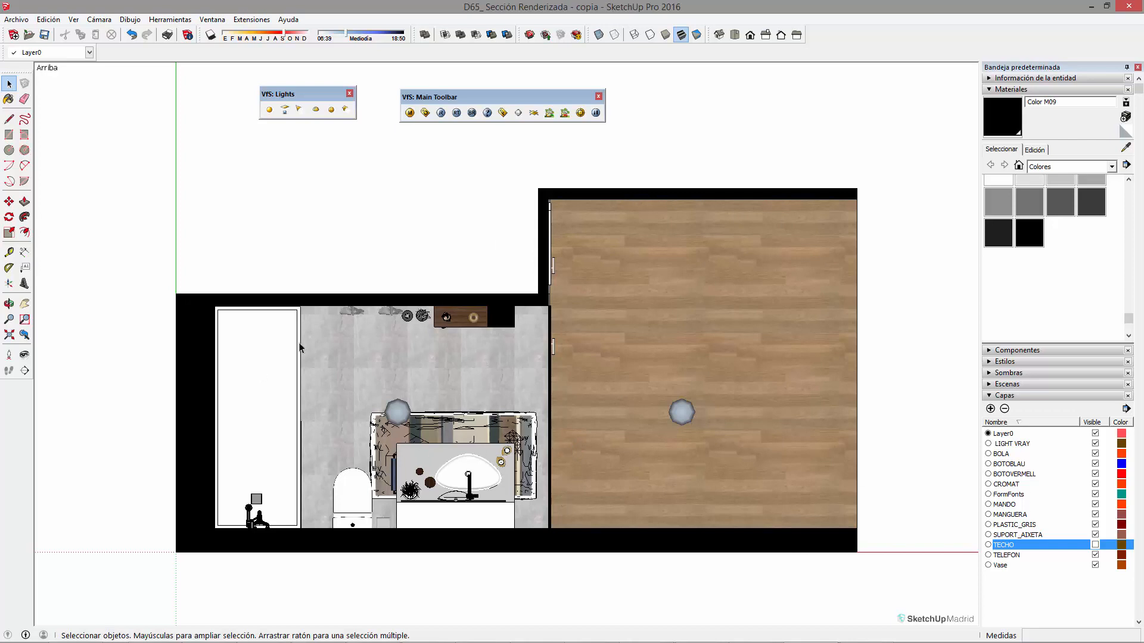
scroll(630, 547, "up", 1)
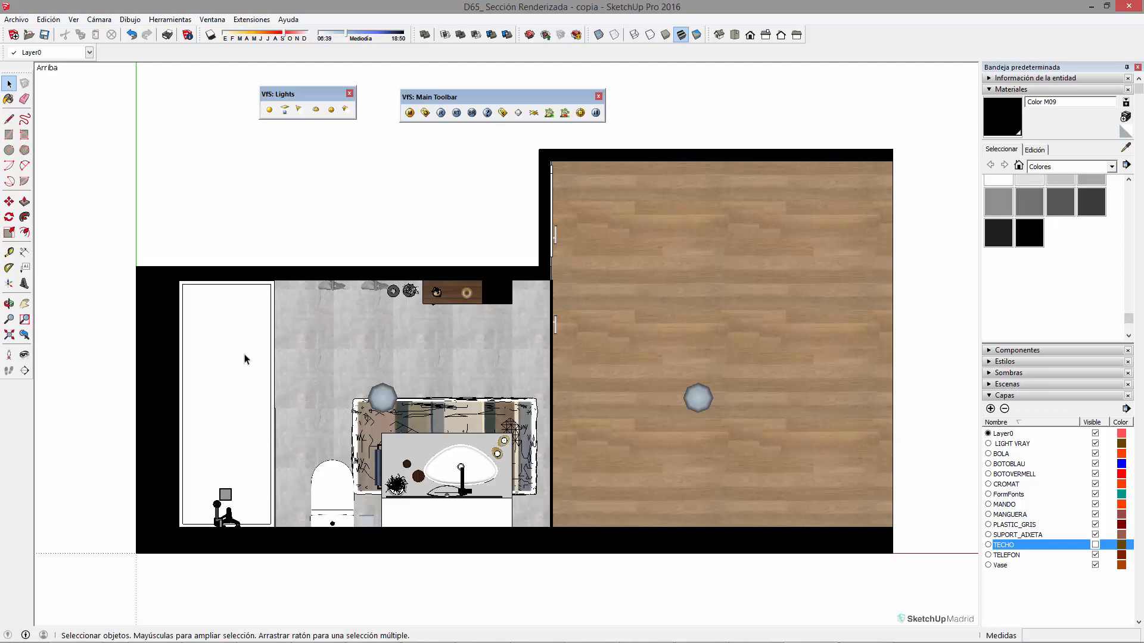
left_click(210, 35)
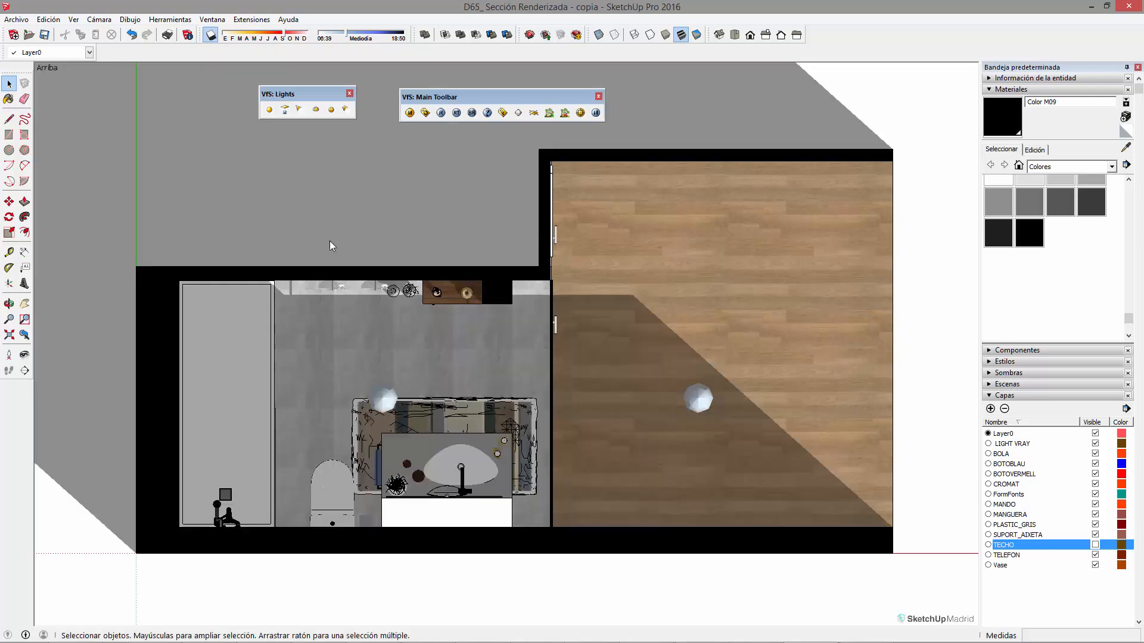
left_click_drag(283, 34, 275, 35)
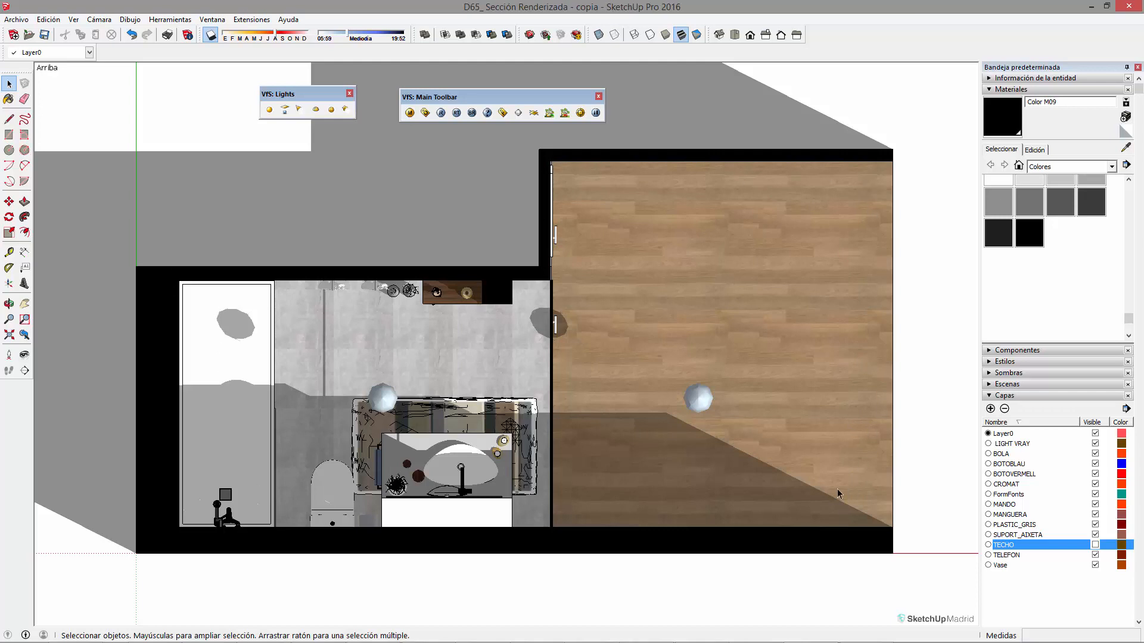
- Start a V-Ray render of the plan and make the rendering follow the mouse in the frame buffer
left_click(440, 113)
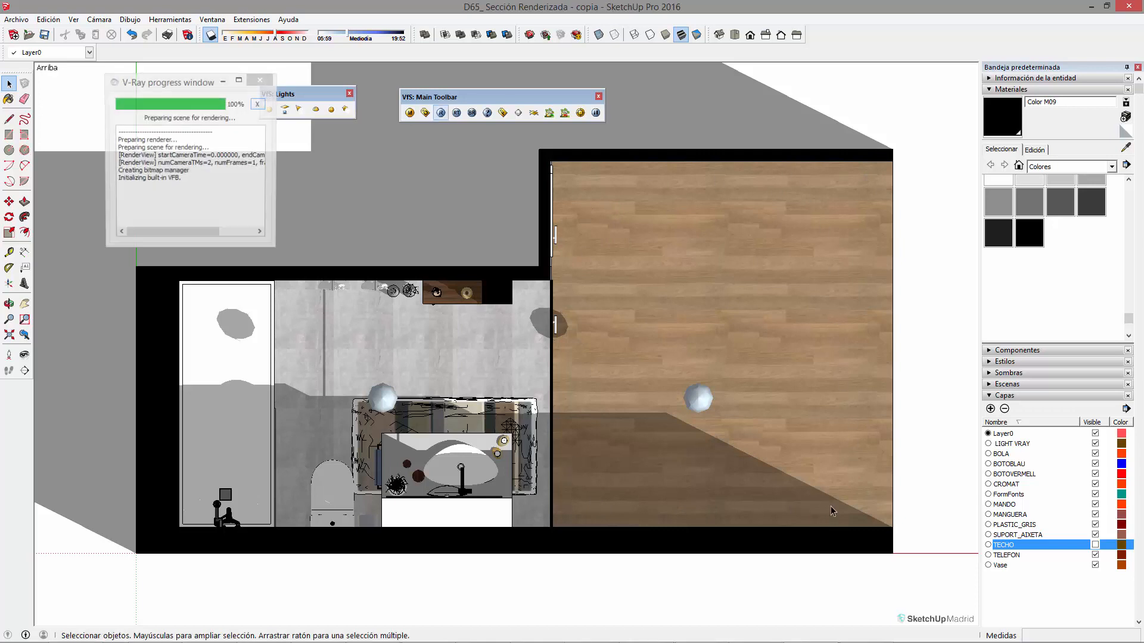
left_click_drag(651, 131, 913, 106)
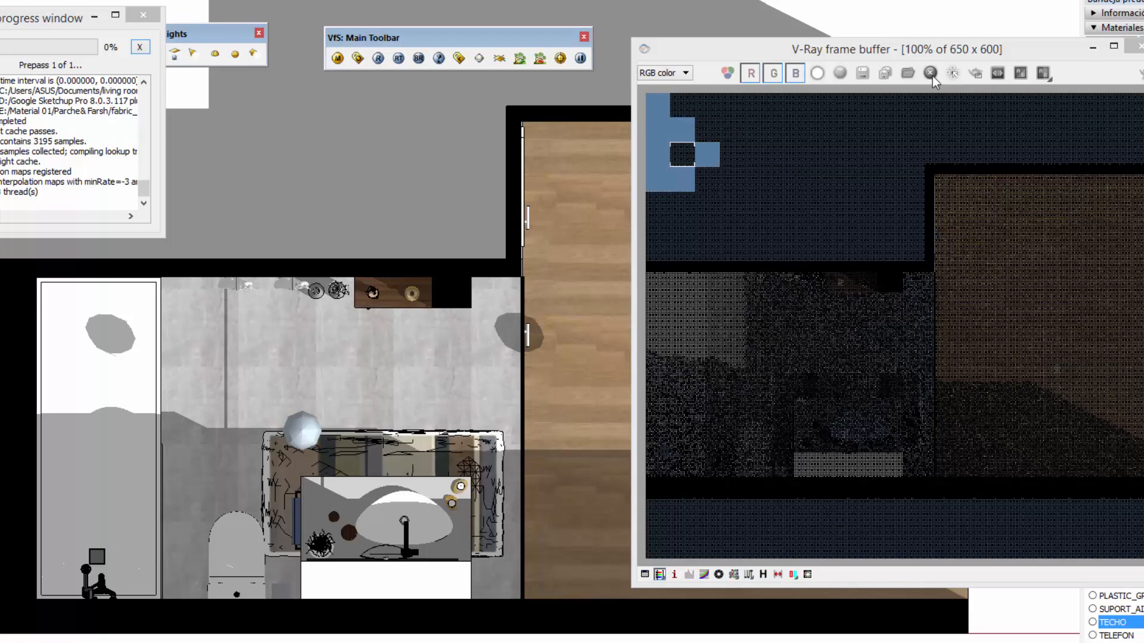
left_click(952, 72)
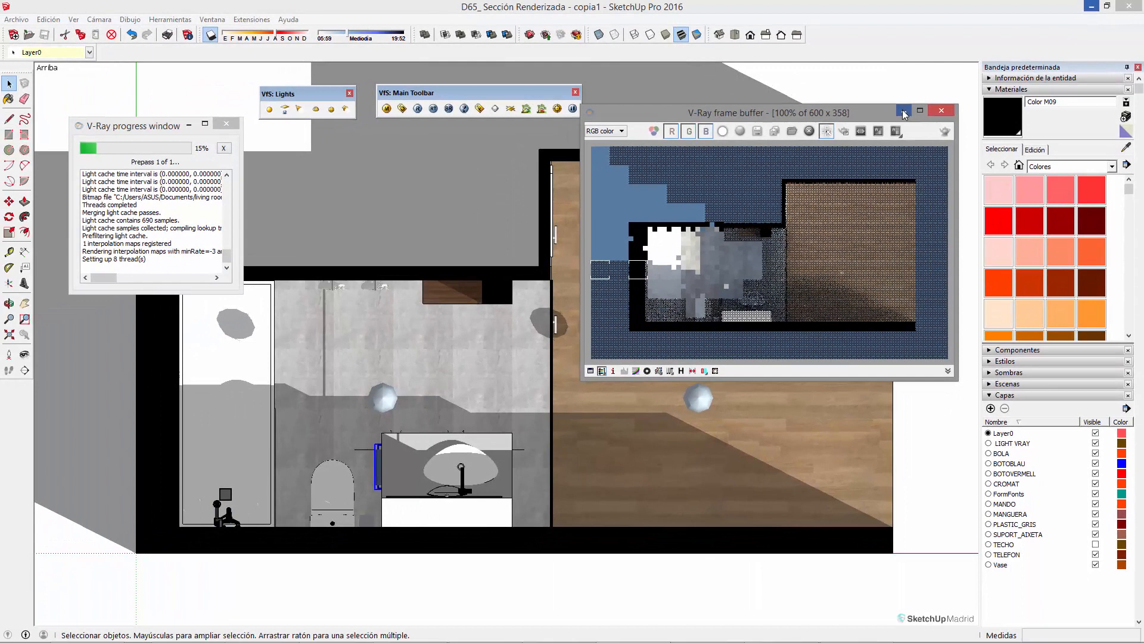
- Minimize the V-Ray frame buffer and progress windows and turn off the model shadows
left_click(854, 134)
left_click(186, 126)
middle_click_drag(667, 475, 404, 277)
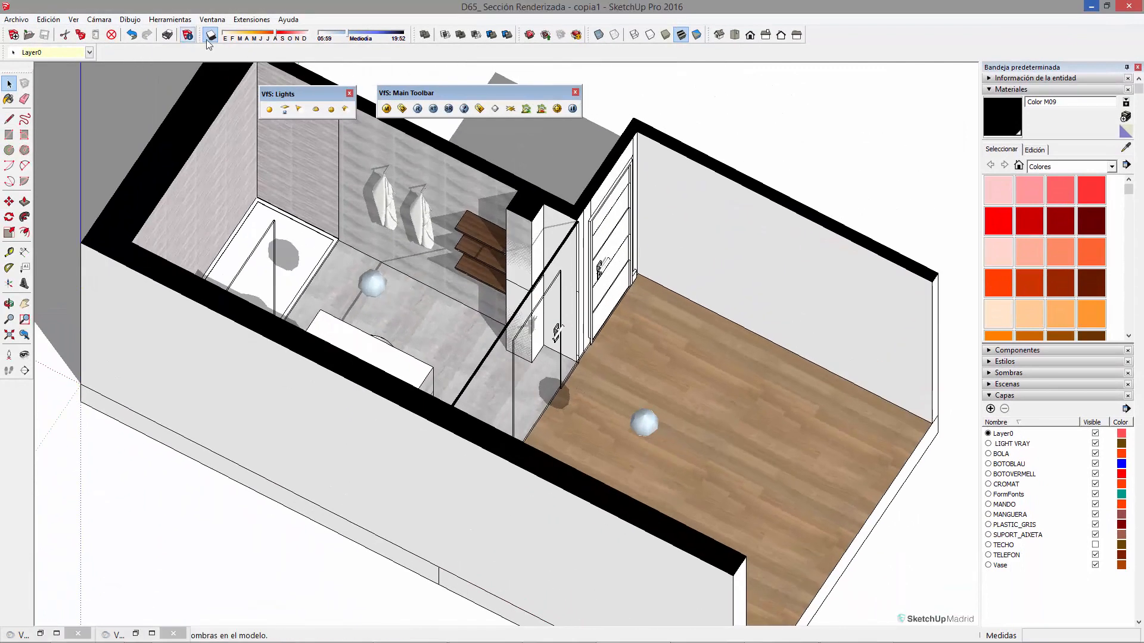
left_click(269, 109)
- Switch the camera to perspective and clear the selection
scroll(584, 448, "down", 3)
scroll(584, 448, "up", 1)
left_click(99, 19)
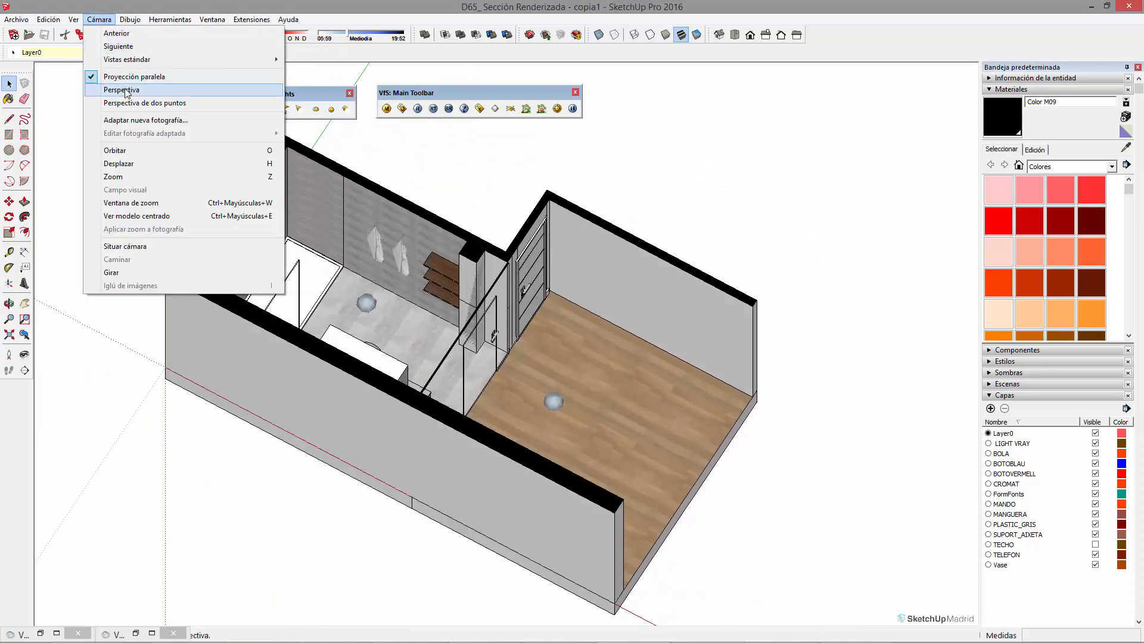
left_click(126, 91)
scroll(328, 223, "down", 2)
left_click(244, 152)
- Cover the open top of both rooms with rectangles snapped to the outer corners of the walls
key("r")
middle_click_drag(308, 119, 323, 140, "shift")
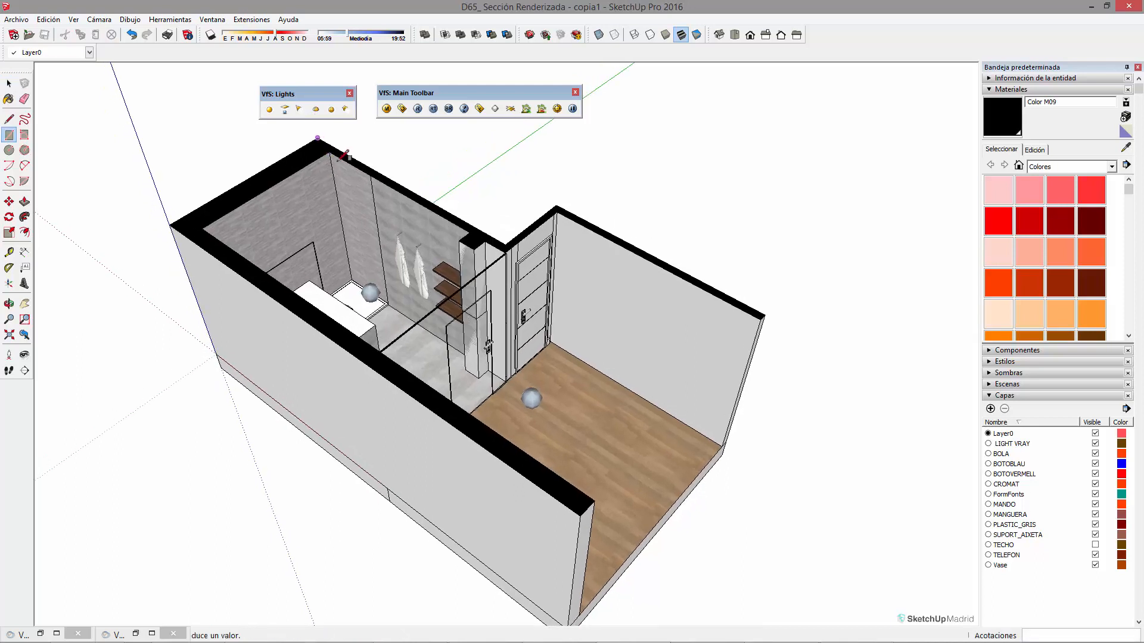
left_click(317, 138)
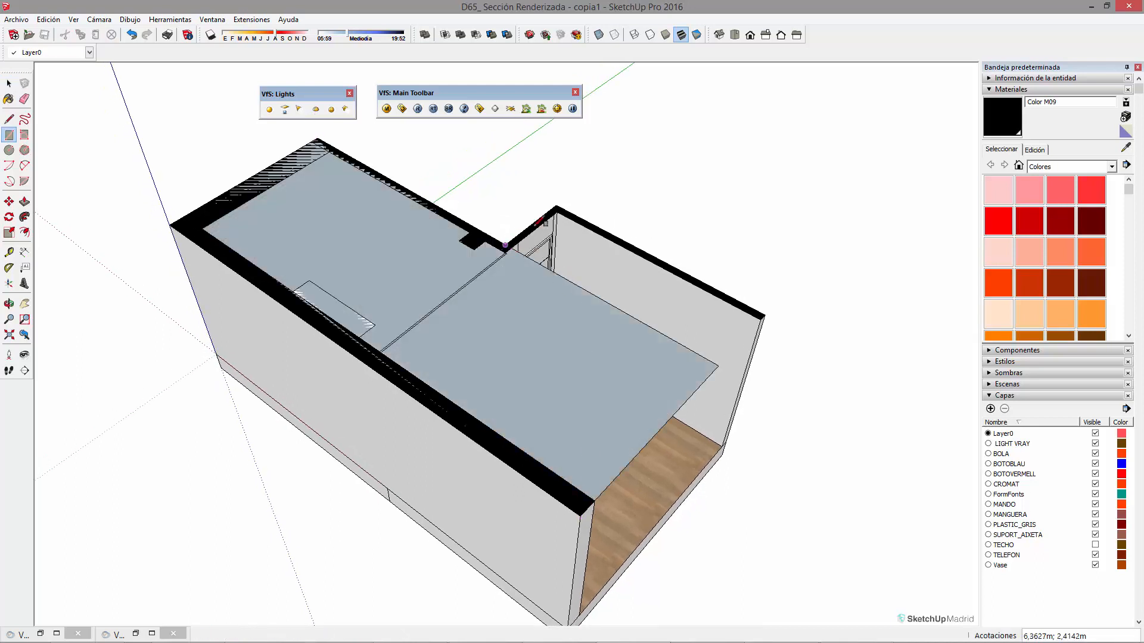
left_click(582, 513)
- Close the wood-floored room's open end with a rectangle from the inner floor corner to the opposite top wall corner
middle_click_drag(487, 408, 666, 325)
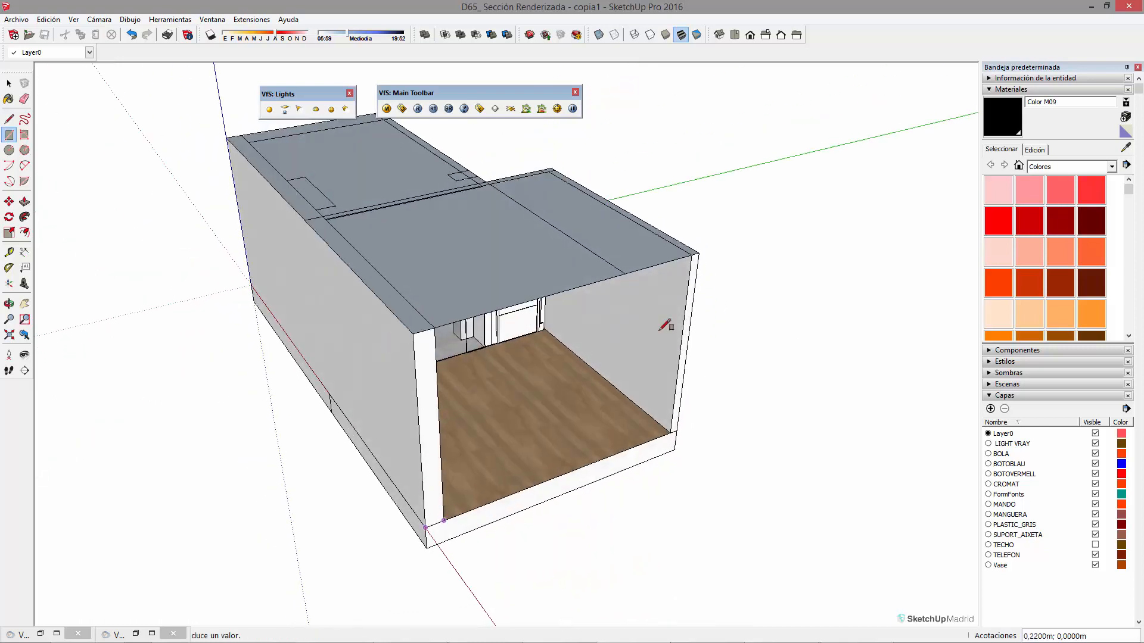
left_click(698, 255)
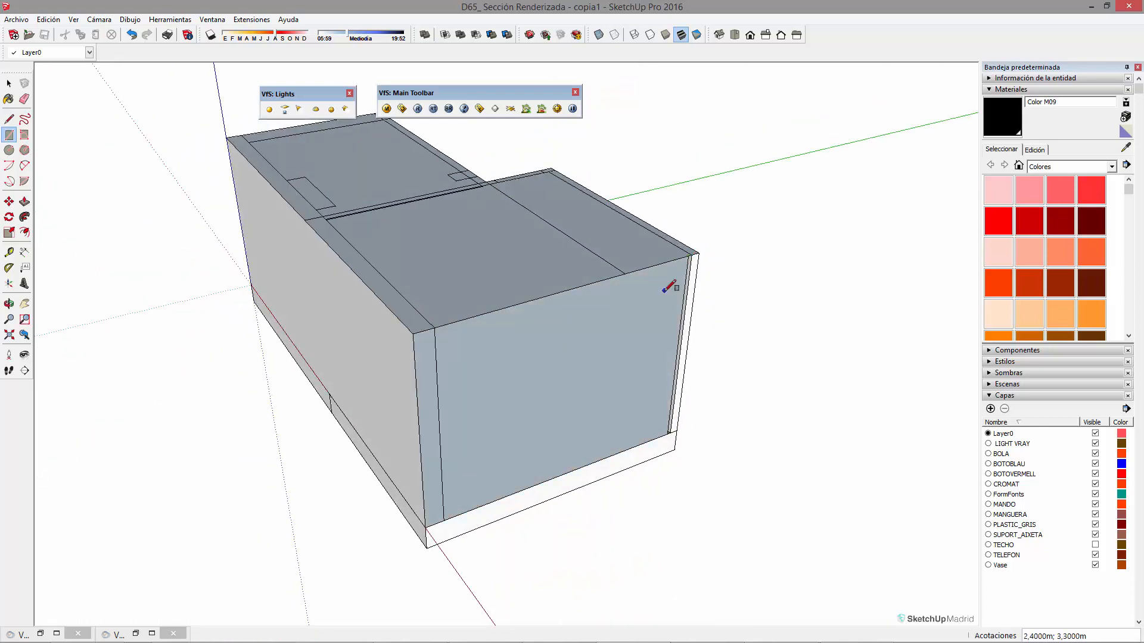
key("ctrl+z")
left_click(444, 520)
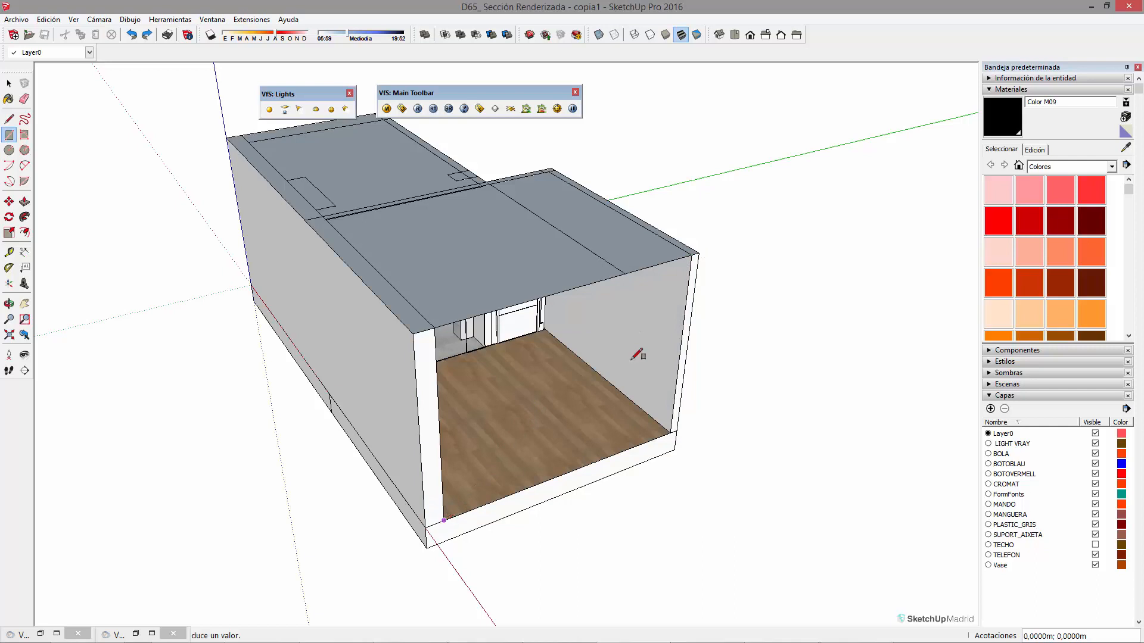
left_click(696, 255)
- Select the connected top and end faces and make them a group
key("space")
triple_click(646, 259)
right_click(649, 269)
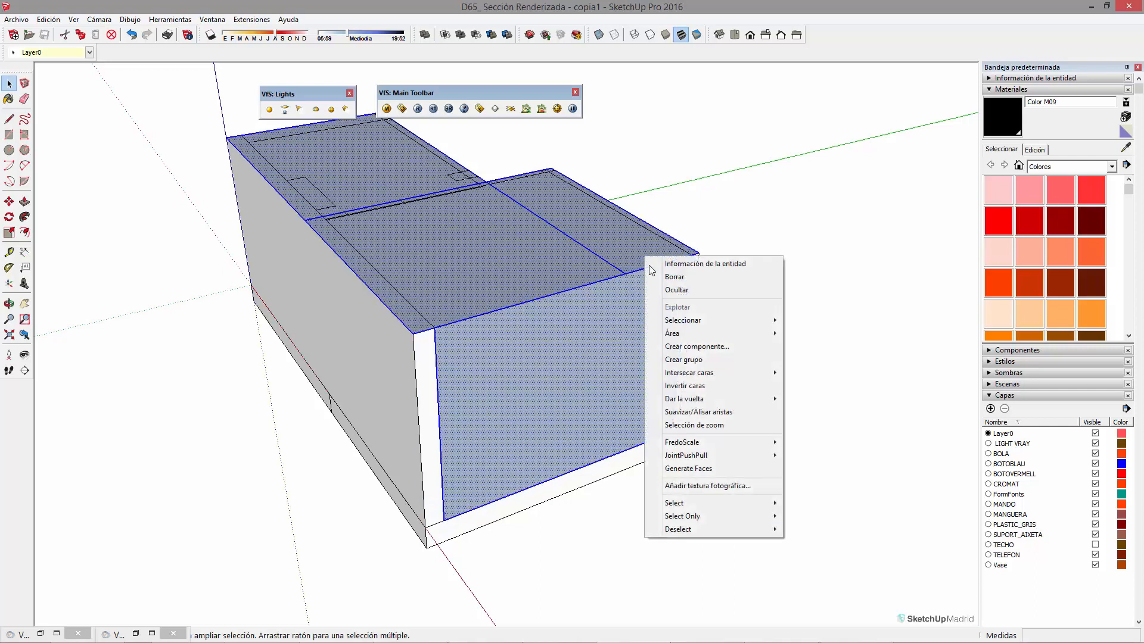
left_click(683, 359)
- Paint the new cover group with the orange Color C03
middle_click_drag(671, 362, 456, 253)
middle_click_drag(618, 335, 649, 336)
scroll(1041, 266, "down", 3)
scroll(1041, 266, "up", 1)
left_click(1048, 252)
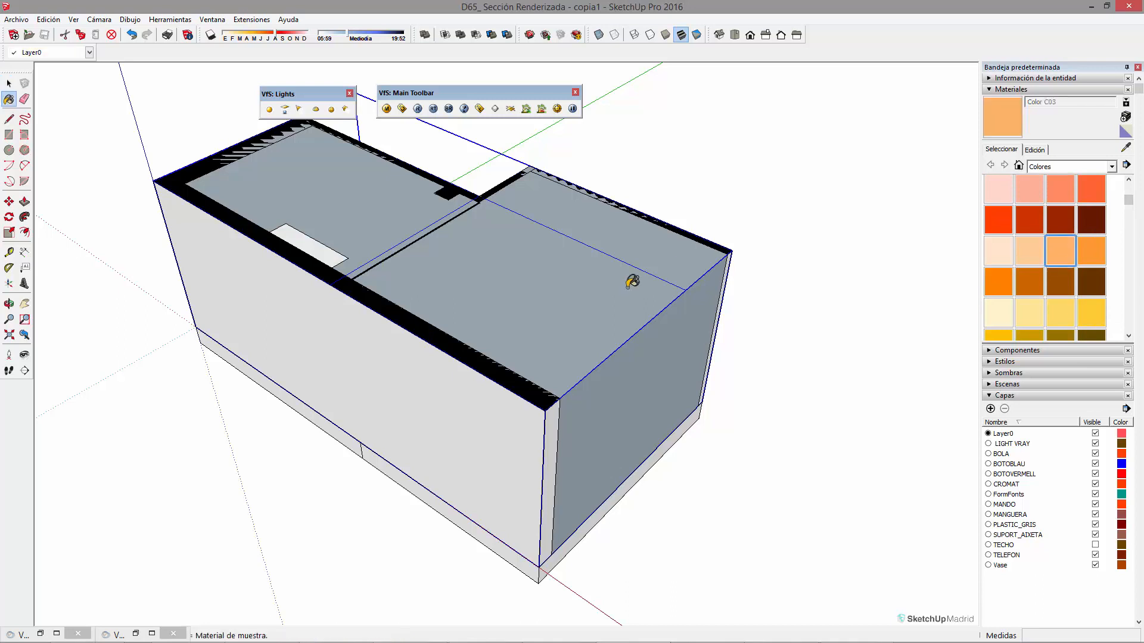
left_click(563, 289)
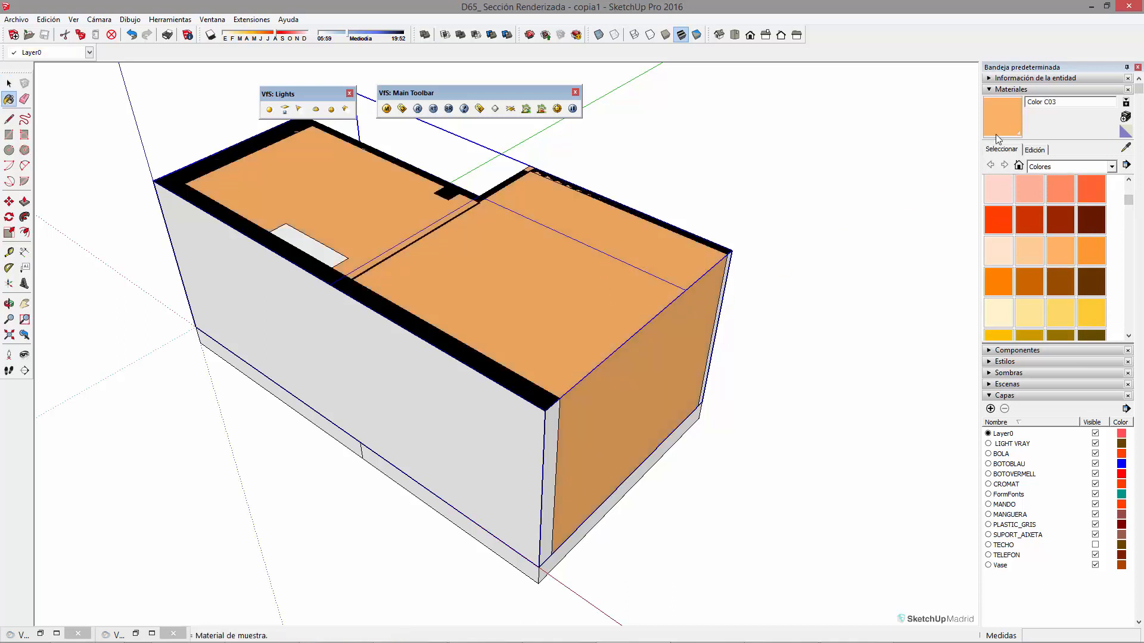
- Rename the orange material as OnlyinSecundary
left_click_drag(1062, 101, 1008, 105)
key("BackSpace")
type("OnlyinSecundary")
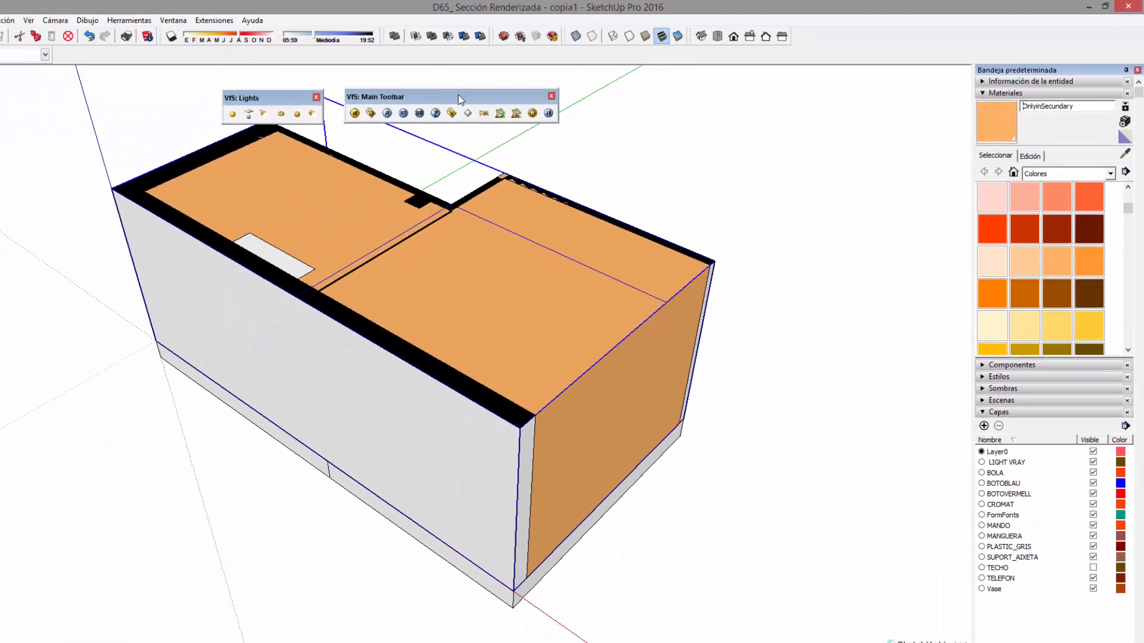
- Open the V-Ray material editor on the OnlyinSecundary material and generate its preview
left_click_drag(324, 117, 707, 110)
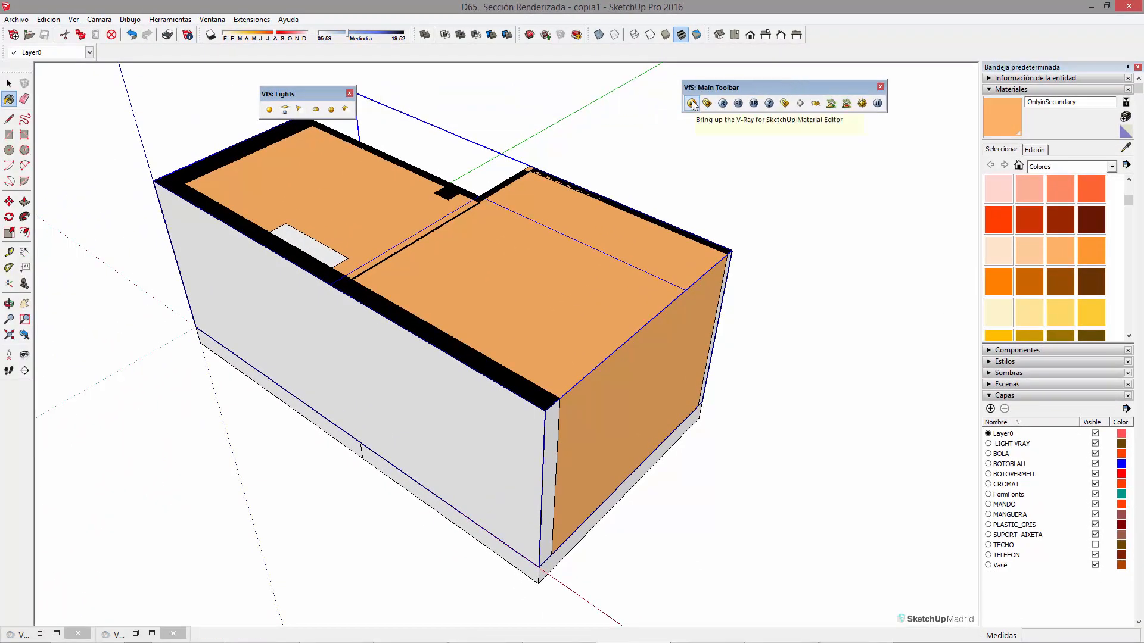
left_click(690, 103)
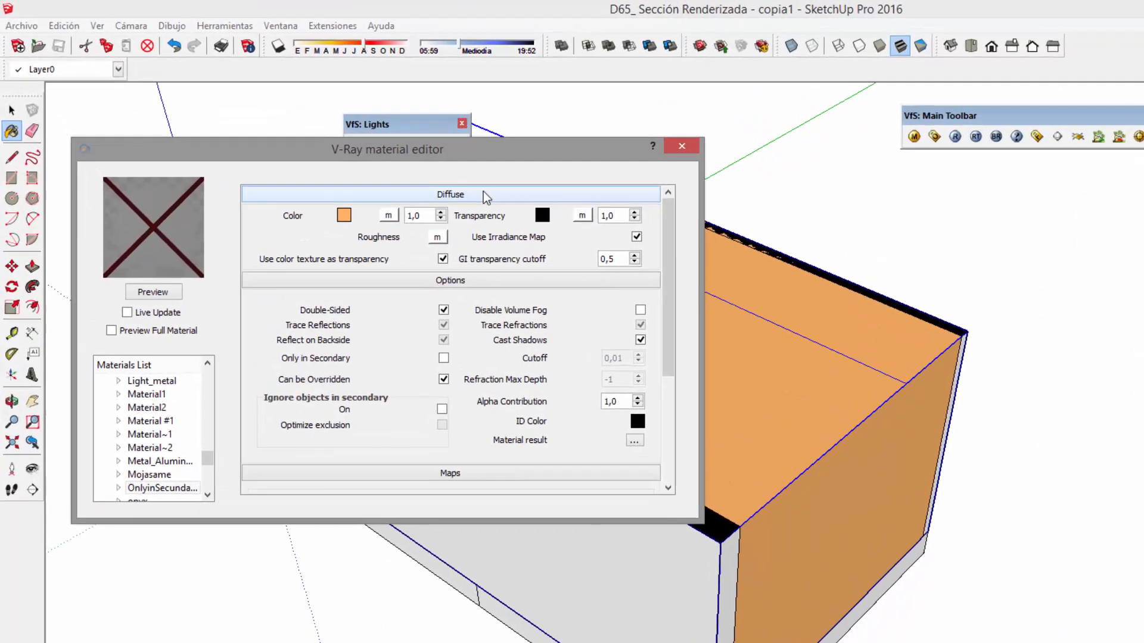
left_click(369, 147)
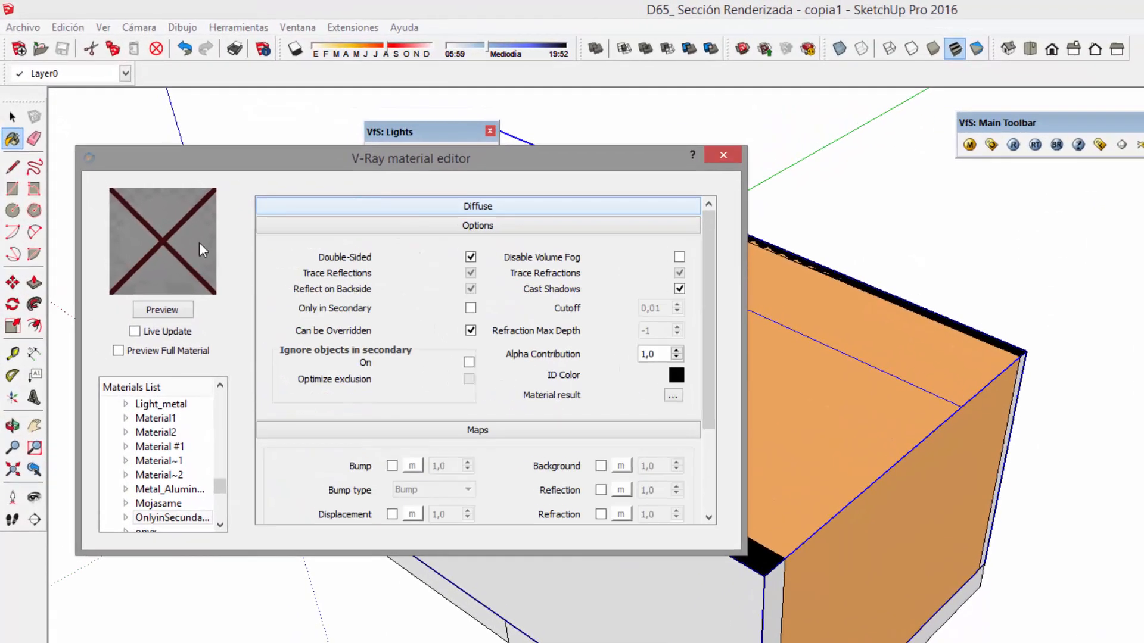
left_click(153, 309)
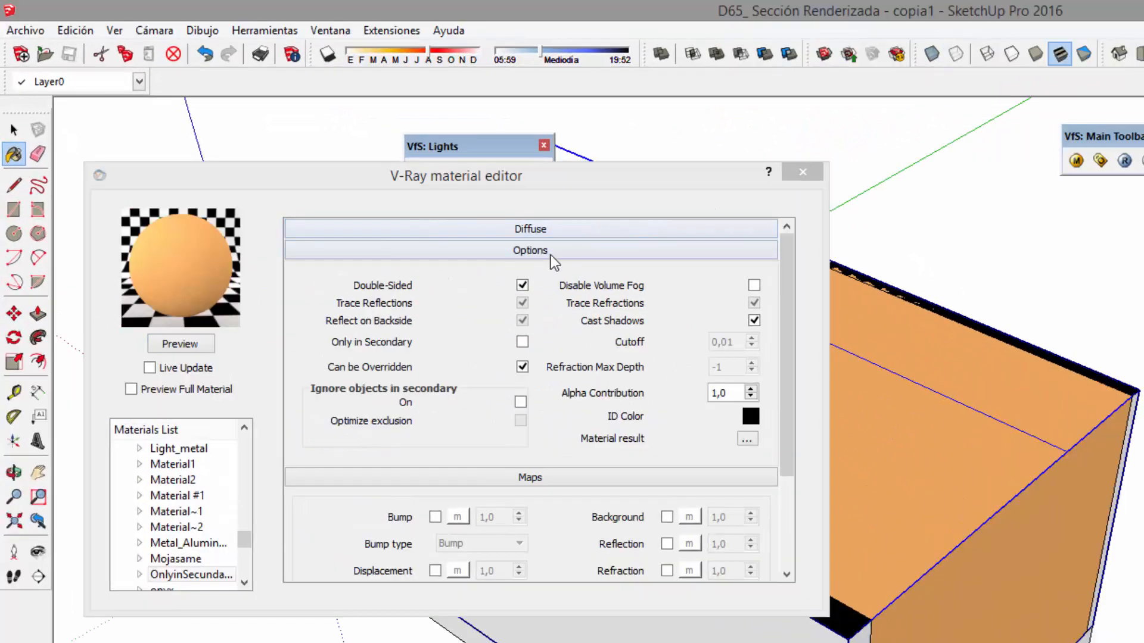
- Enable Only in Secondary in the OnlyinSecundary material's options and refresh its preview
left_click(436, 252)
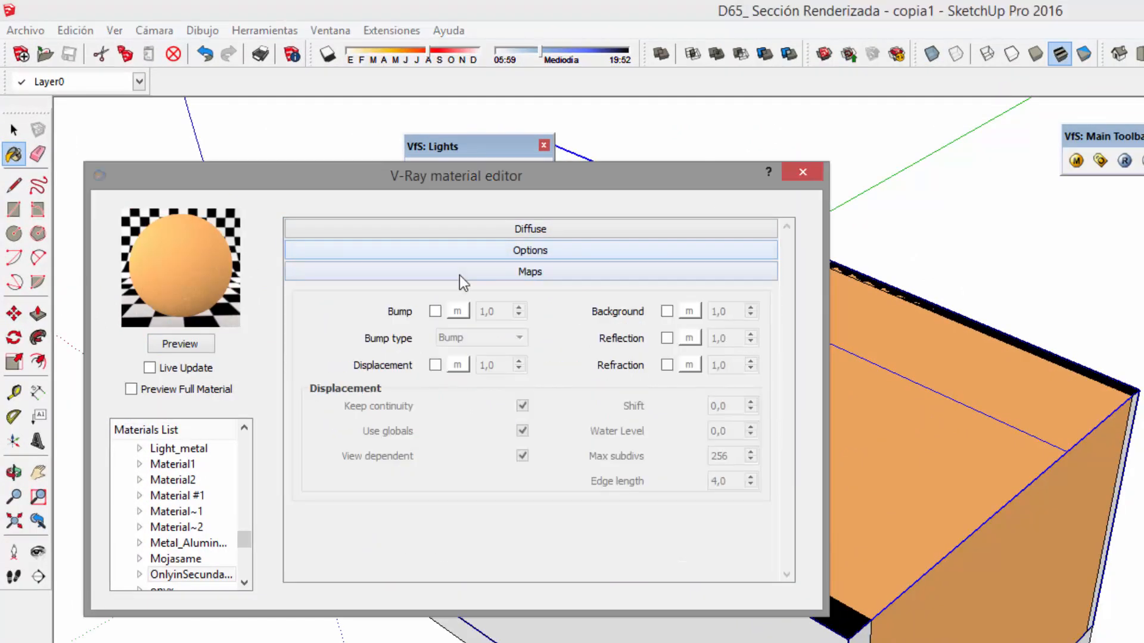
left_click(460, 273)
left_click(529, 250)
left_click_drag(564, 175, 567, 256)
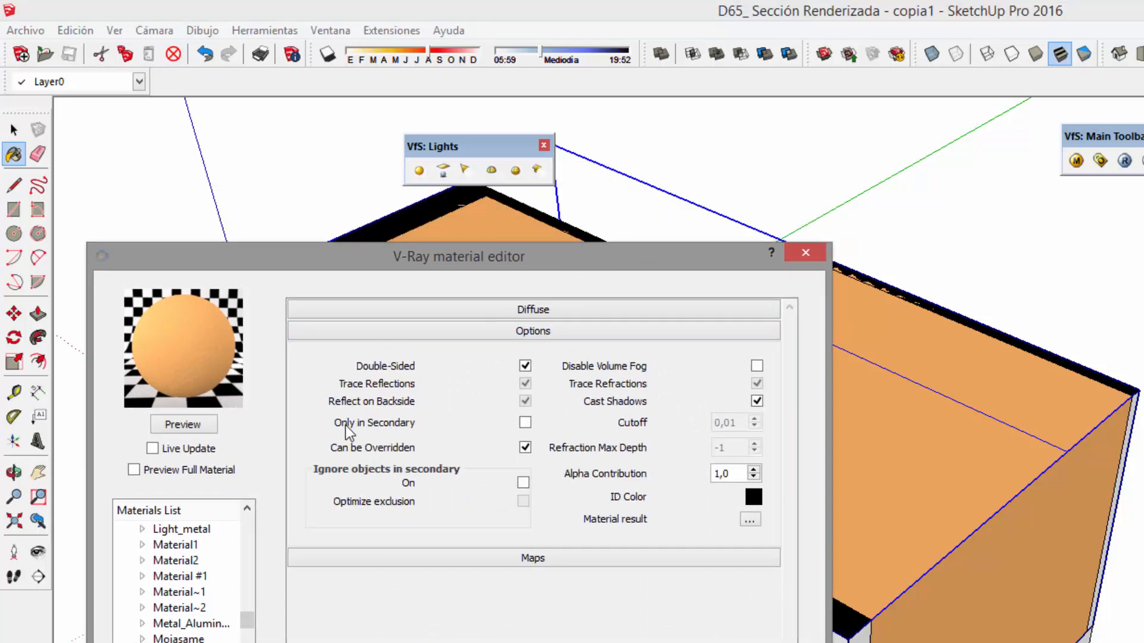
left_click(526, 422)
left_click(176, 427)
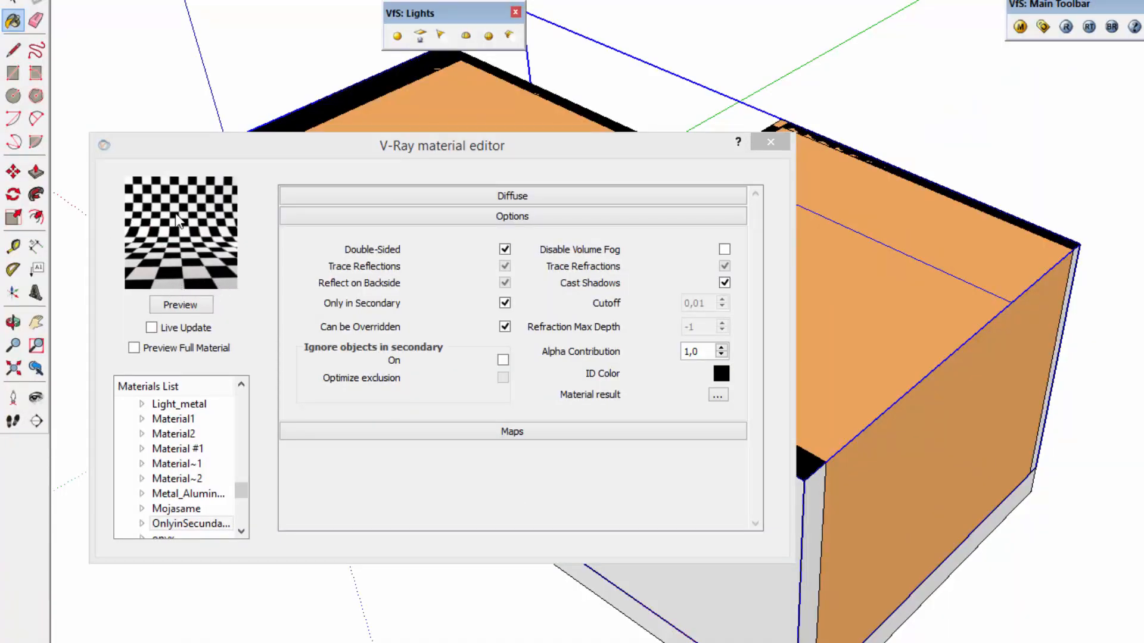
scroll(745, 196, "down", 1)
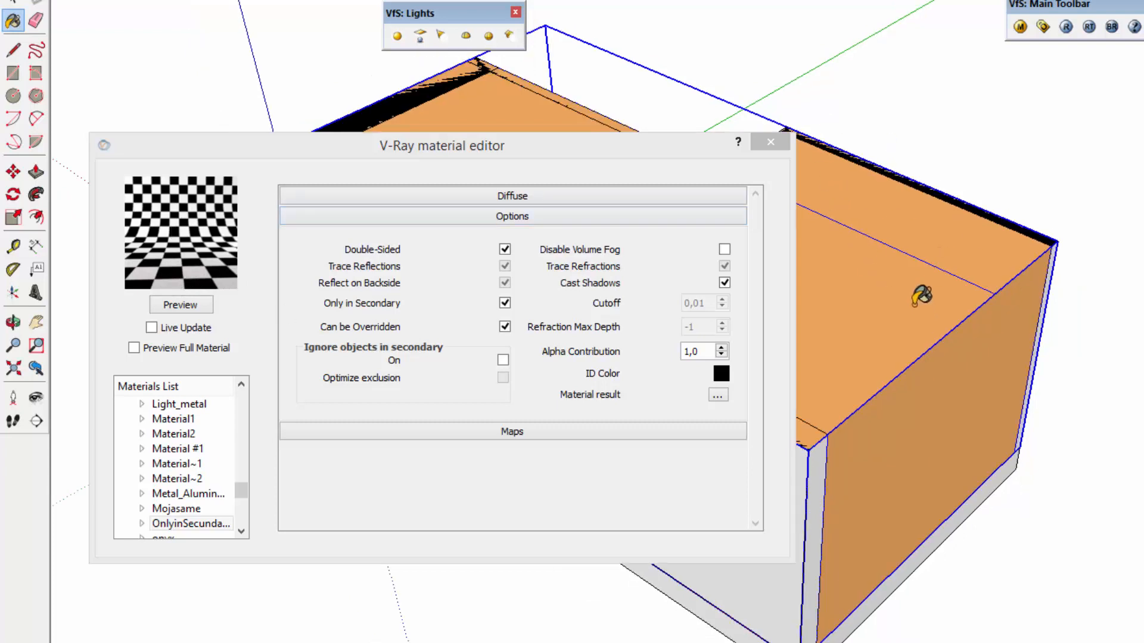
middle_click_drag(918, 331, 1143, 346, "shift")
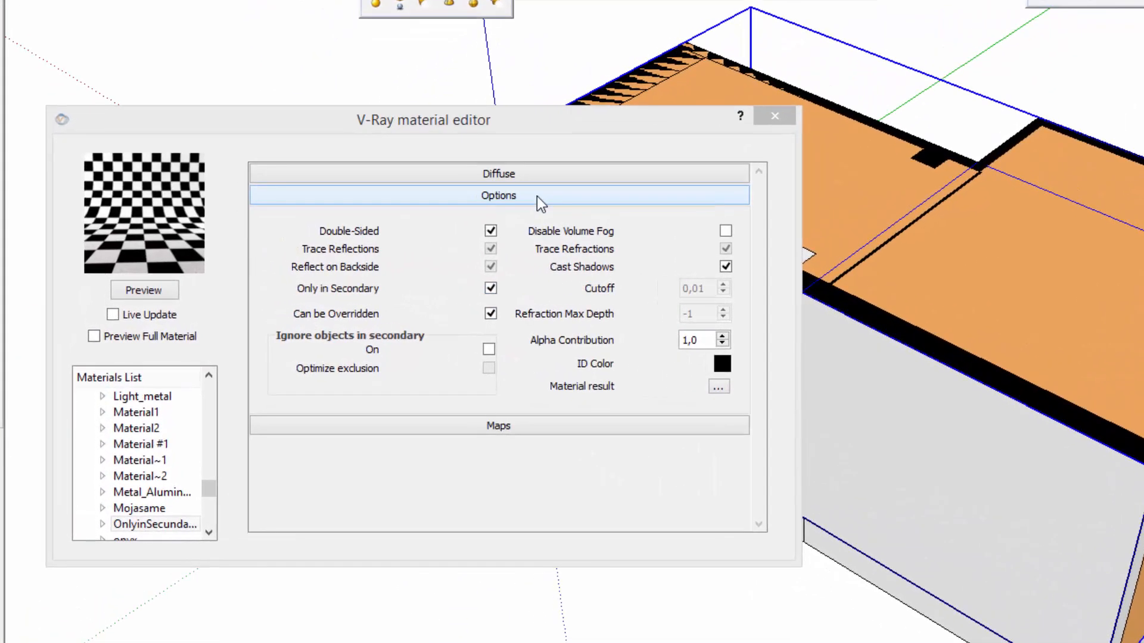
- Set the OnlyinSecundary material's diffuse color to white and close the material editor
left_click(372, 232)
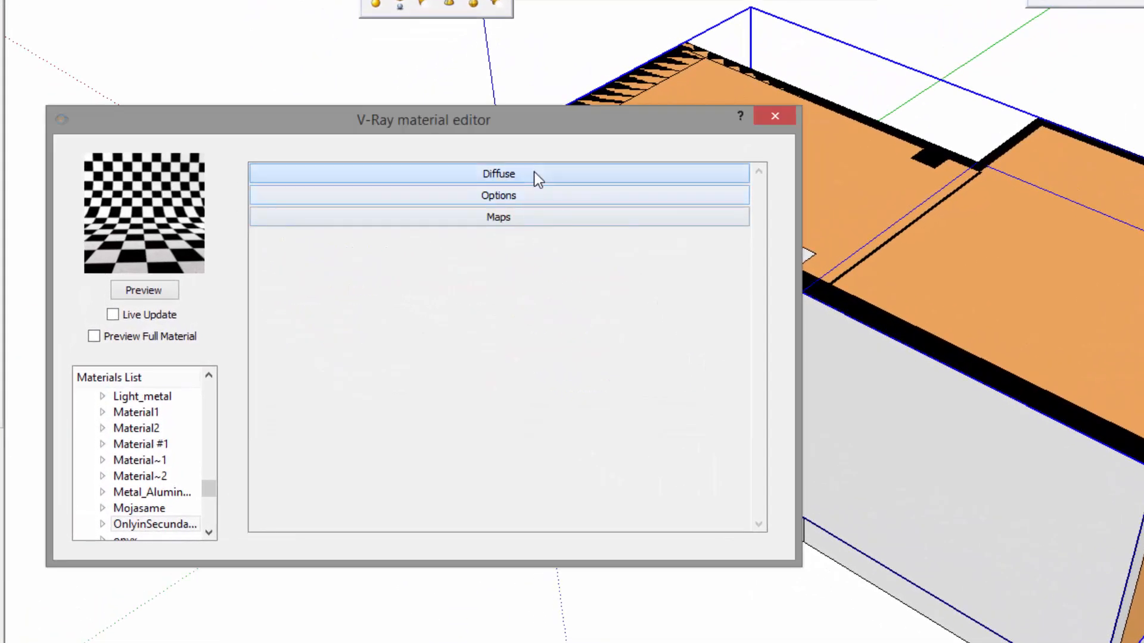
left_click(534, 174)
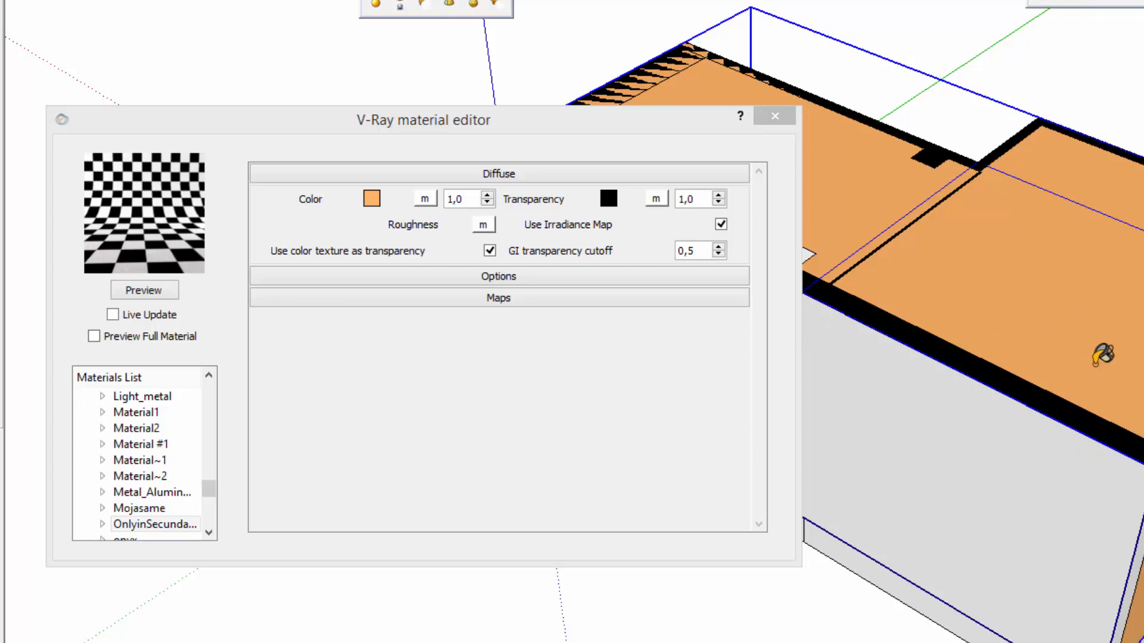
left_click(371, 201)
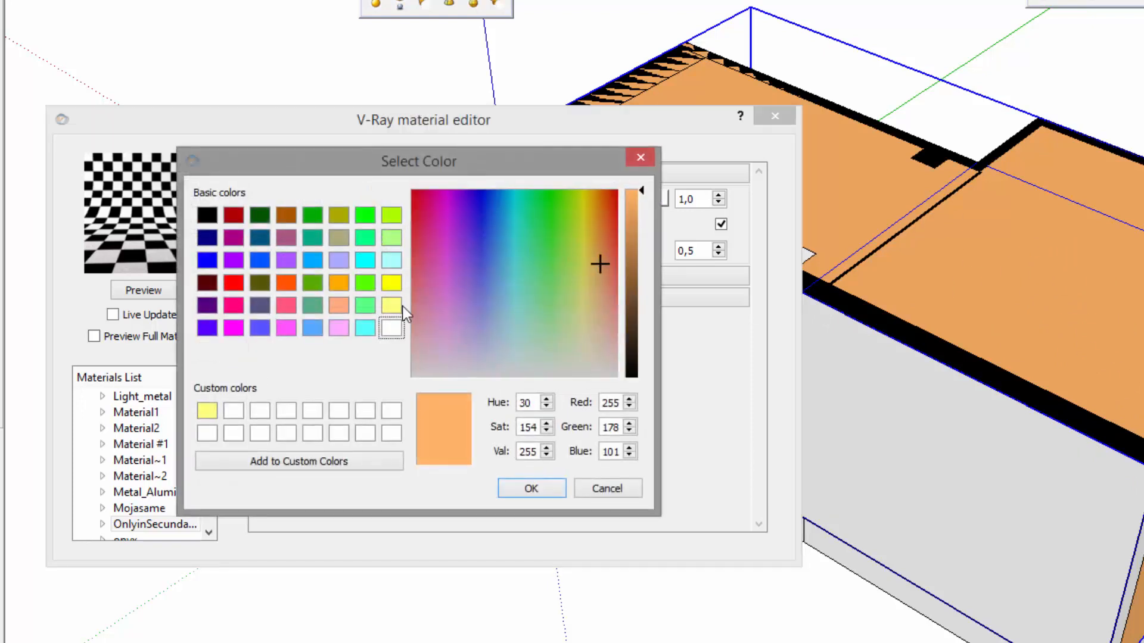
left_click(392, 328)
key("Return")
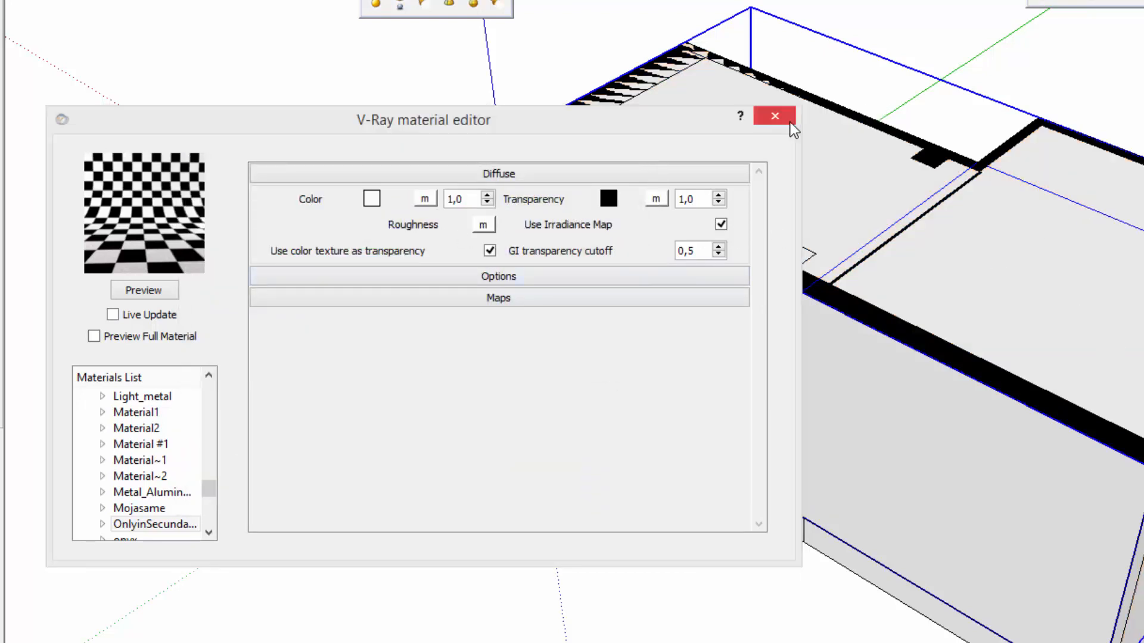
left_click(775, 116)
- Set the camera to the standard top view of the whole model with perspective projection
middle_click_drag(1091, 332, 795, 341, "shift")
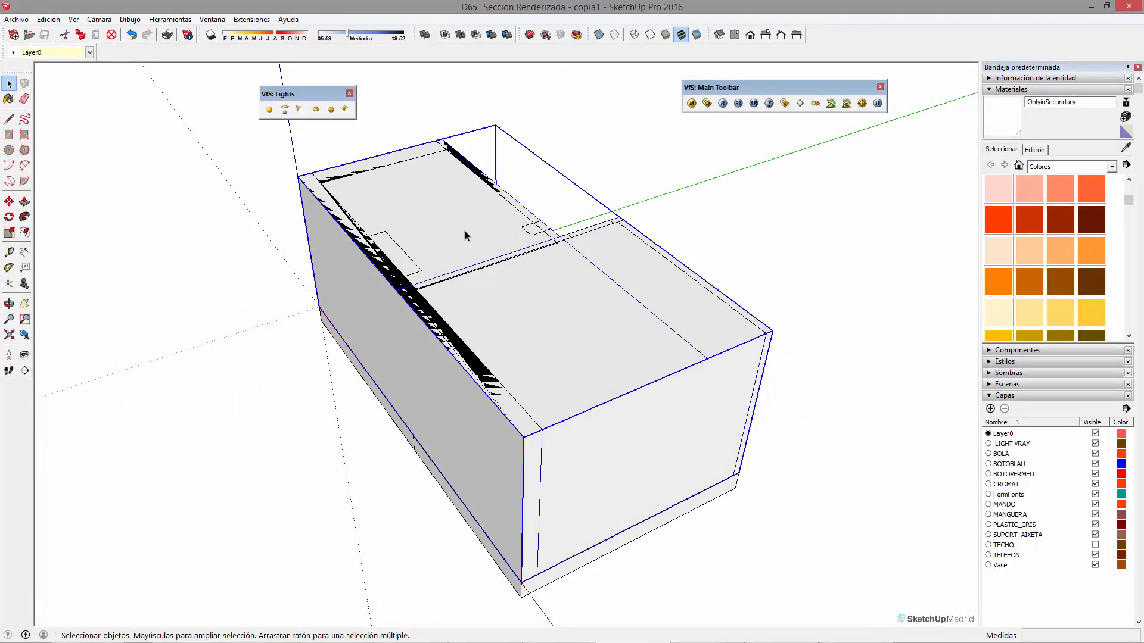
middle_click_drag(465, 236, 552, 277)
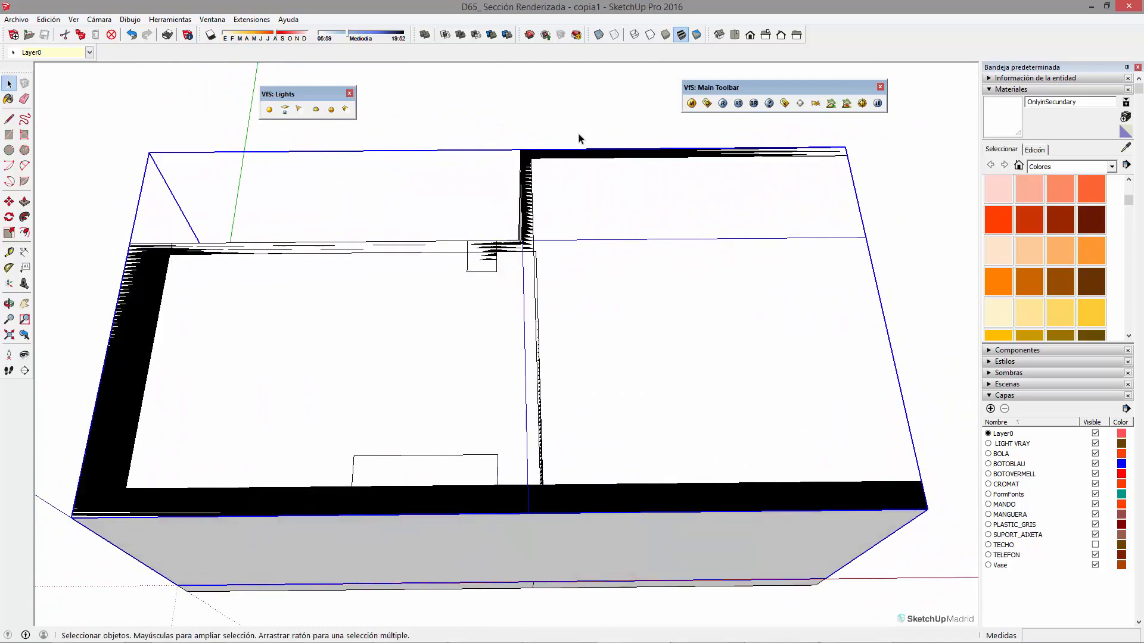
scroll(595, 149, "up", 2)
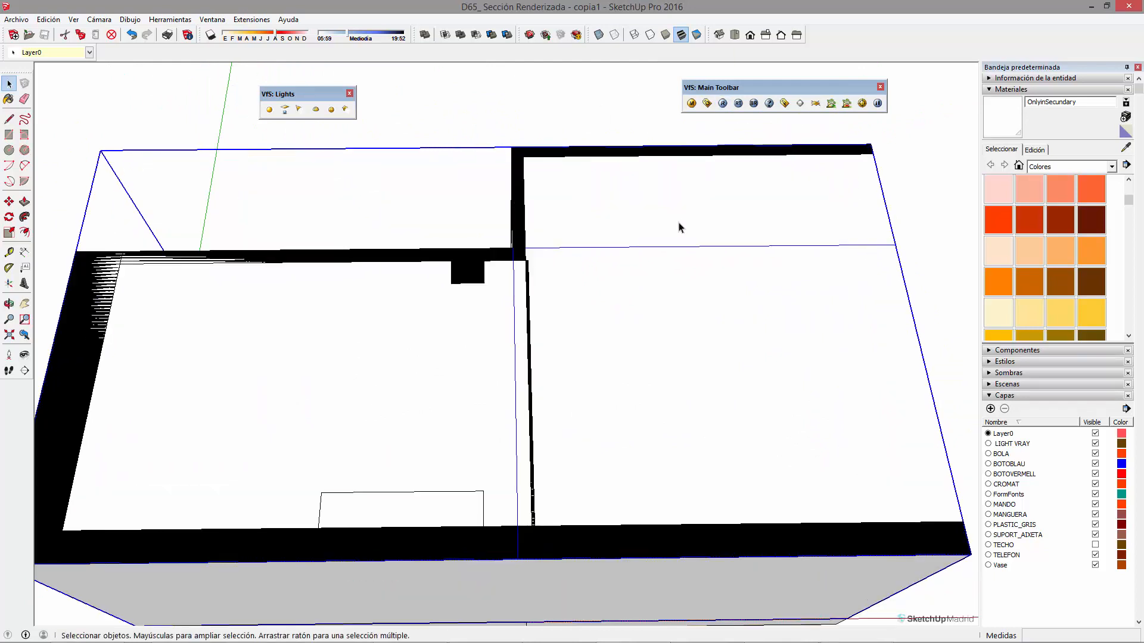
left_click(735, 37)
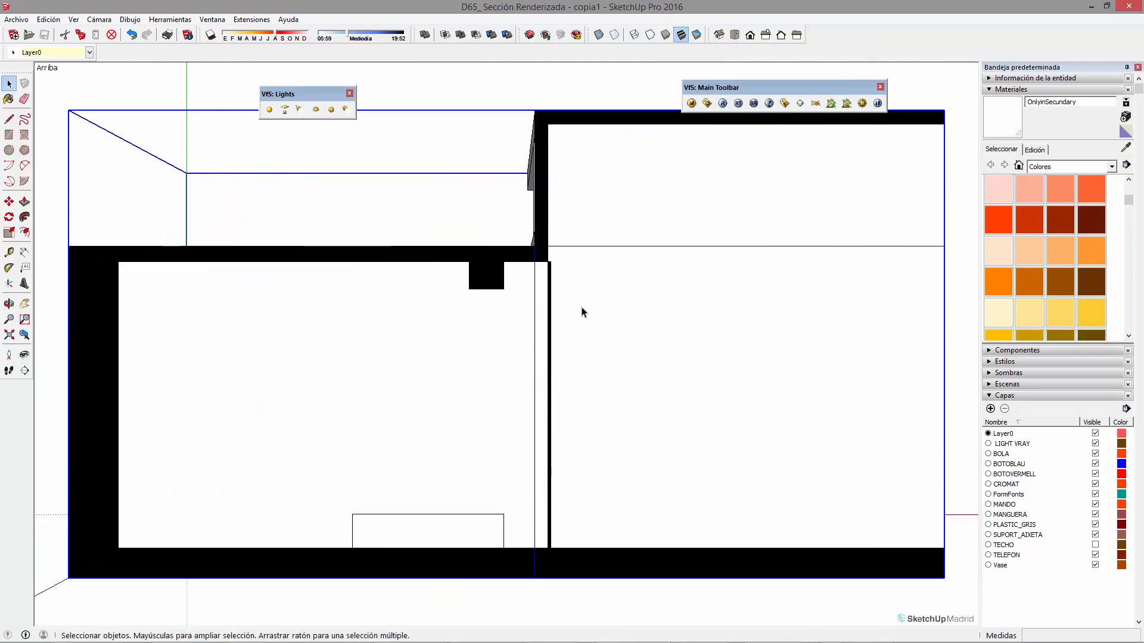
left_click(111, 34)
left_click(99, 20)
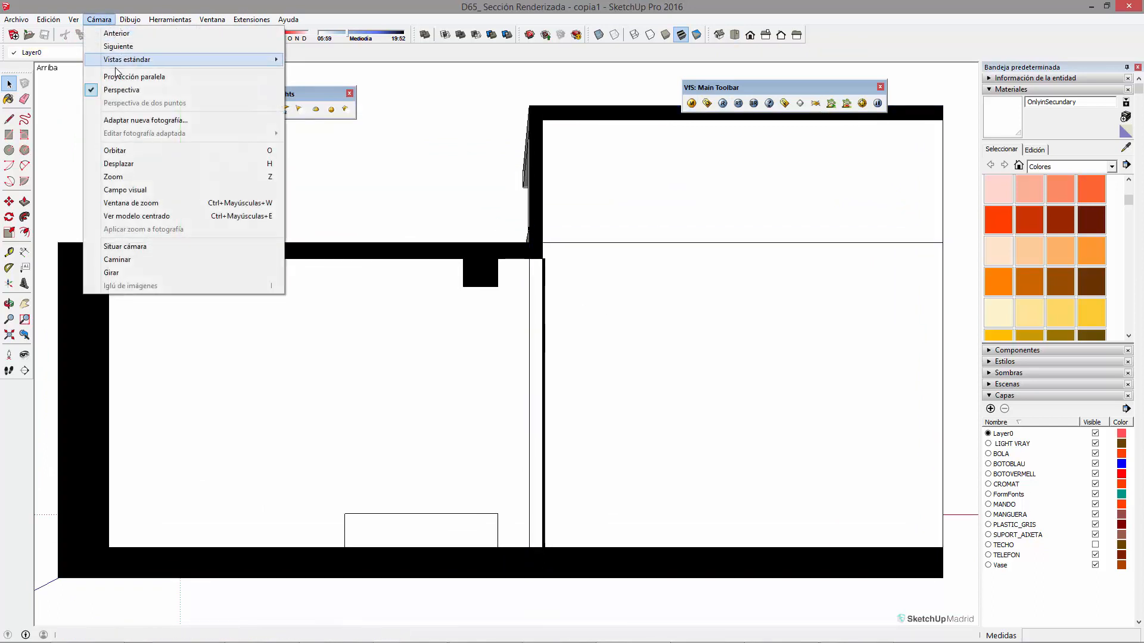
left_click(145, 91)
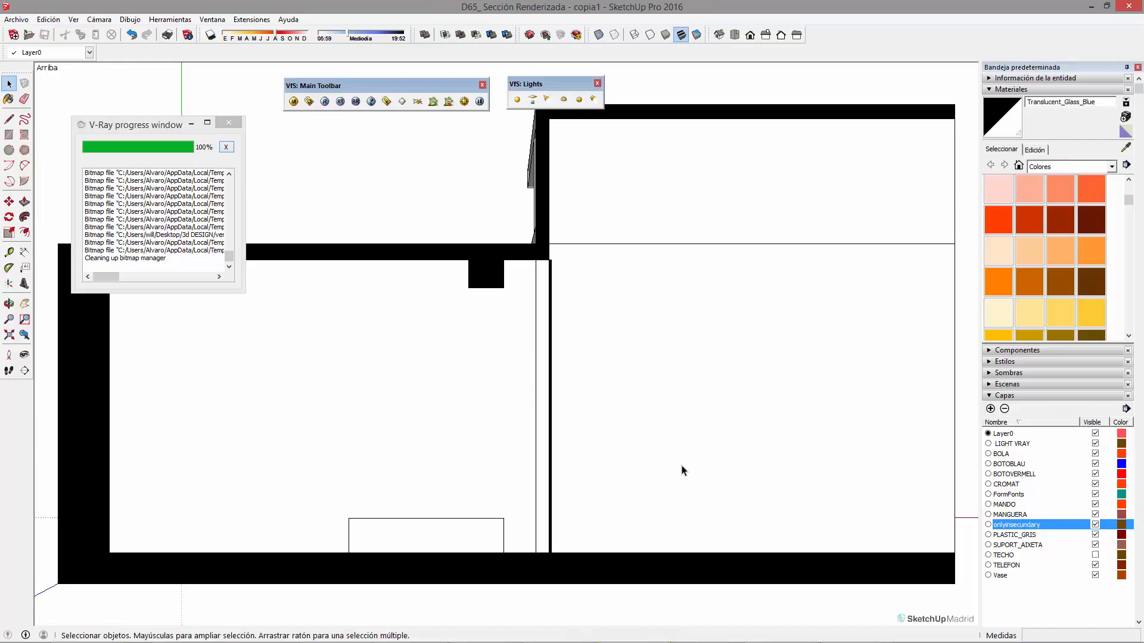
- Render the top view with V-Ray and review the cut walls and room interiors in the frame buffer
left_click(326, 102)
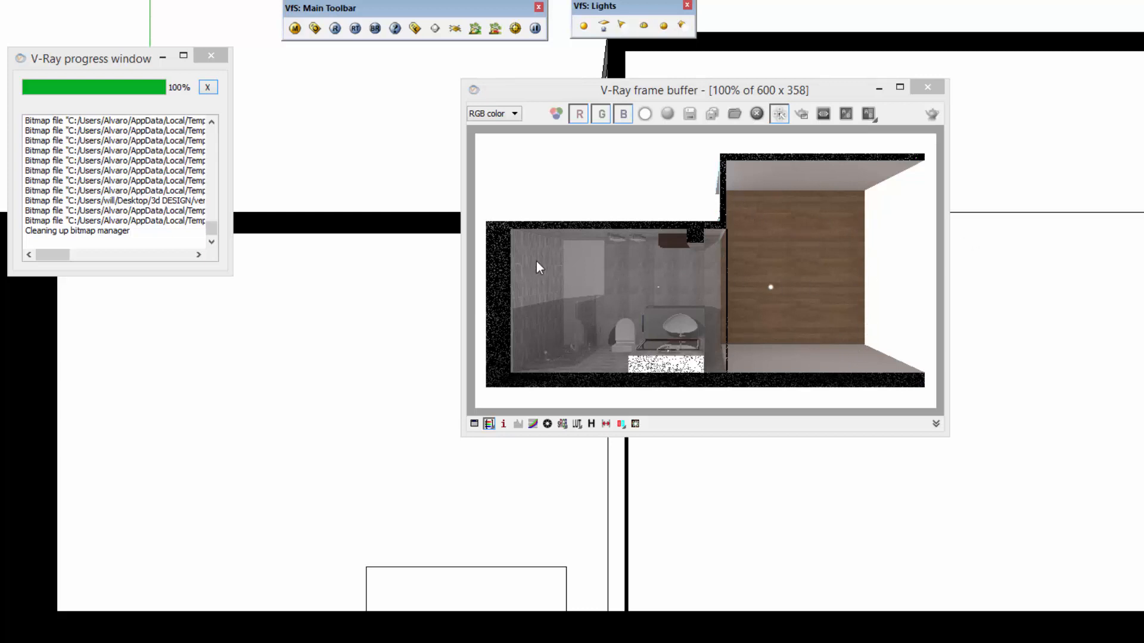
left_click(939, 88)
mouse_move(954, 339)
middle_mouse_down()
mouse_move(621, 153)
mouse_move(707, 327)
mouse_move(700, 267)
mouse_move(727, 230)
mouse_move(513, 225)
mouse_move(600, 244)
mouse_move(559, 222)
middle_mouse_up()
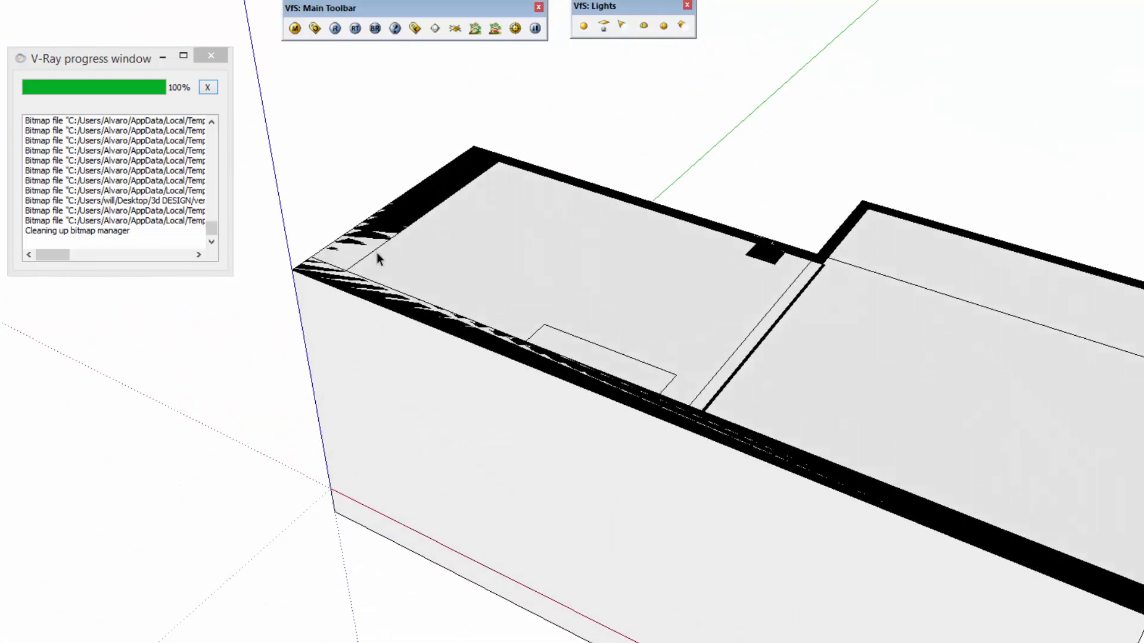
scroll(377, 253, "up", 2)
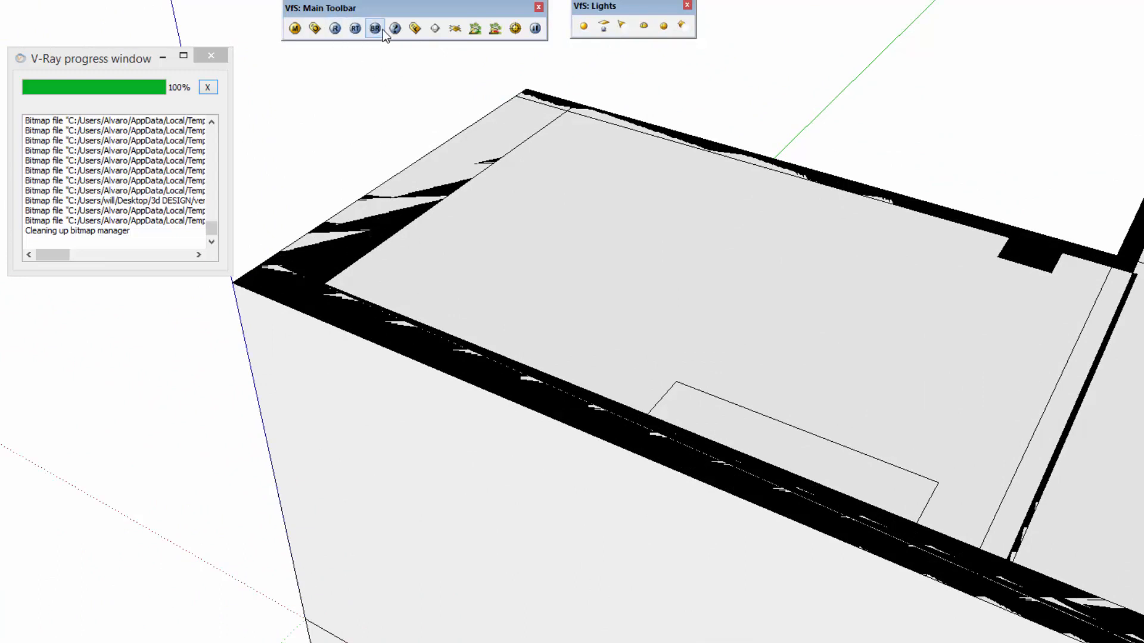
left_click(415, 28)
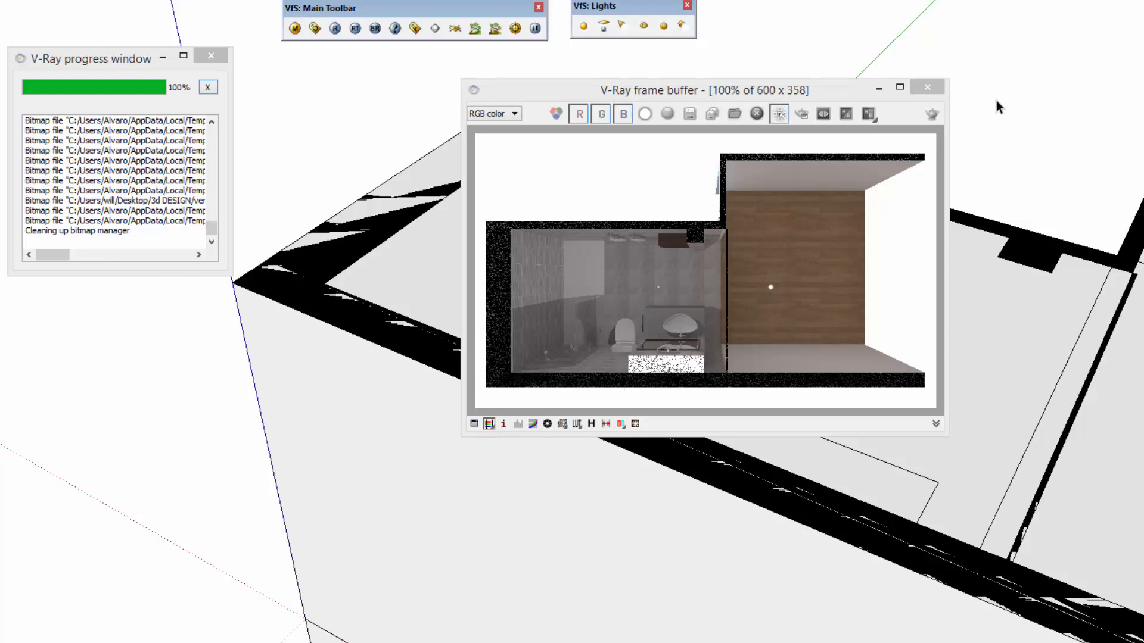
left_click(927, 87)
- Open the cover group and split its top face with rectangles along the inner wall lines
scroll(516, 288, "up", 4)
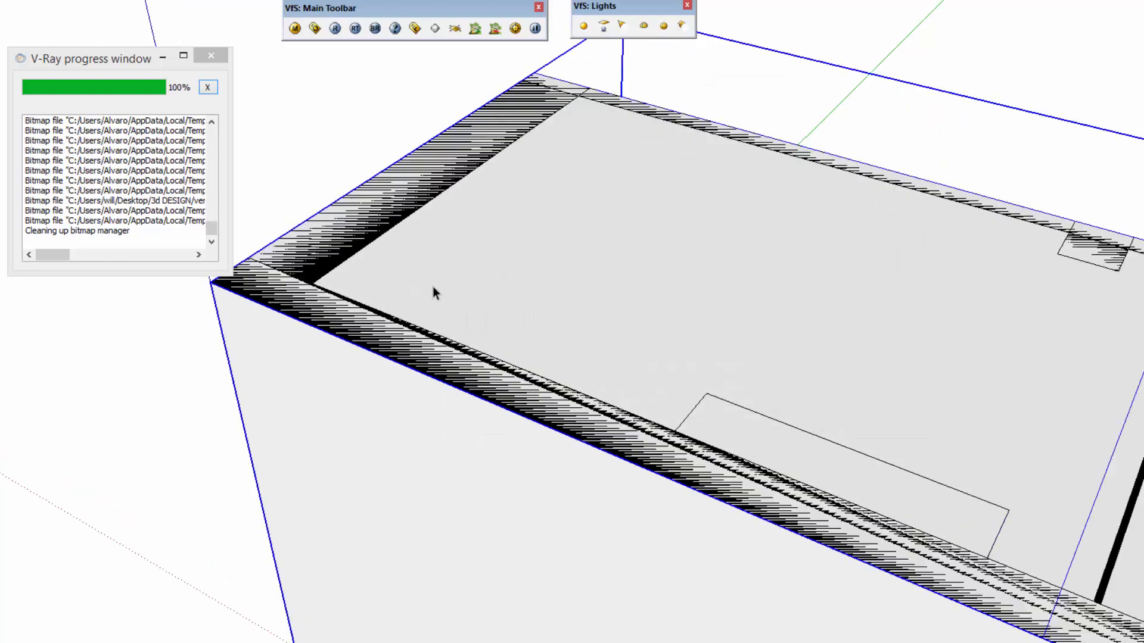
scroll(432, 291, "up", 2)
scroll(522, 197, "down", 5)
left_click(531, 331)
key("r")
left_click(575, 118)
middle_click_drag(825, 294, 575, 226, "shift")
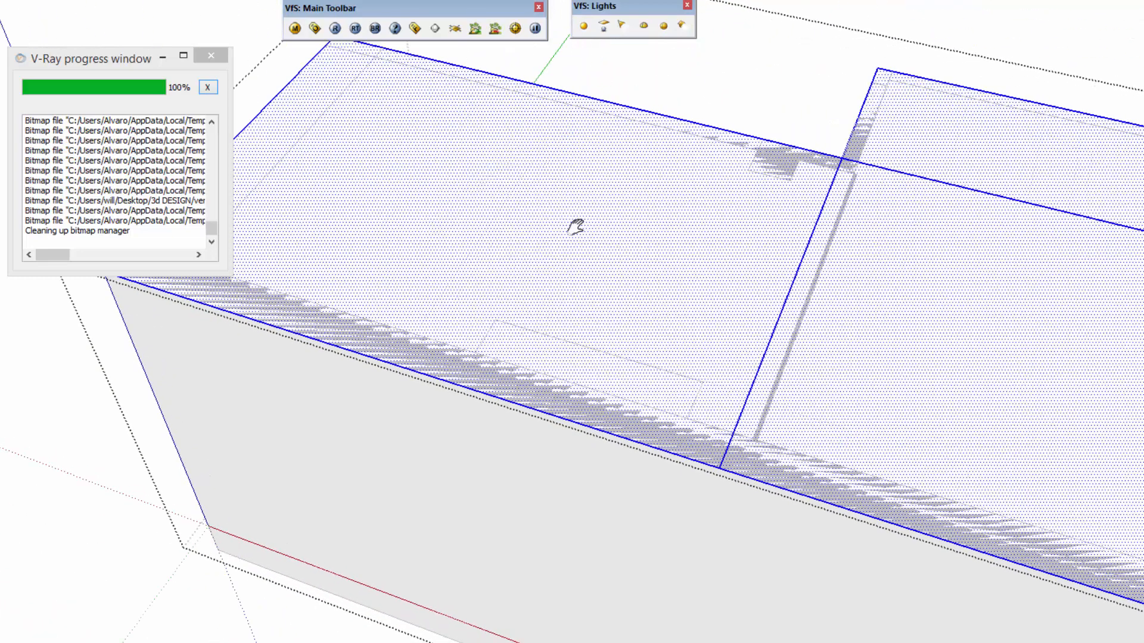
scroll(536, 225, "down", 3)
scroll(444, 310, "up", 3)
scroll(909, 463, "down", 3)
mouse_move(908, 462)
middle_mouse_down()
mouse_move(753, 273)
mouse_move(653, 199)
middle_mouse_up()
scroll(600, 230, "up", 4)
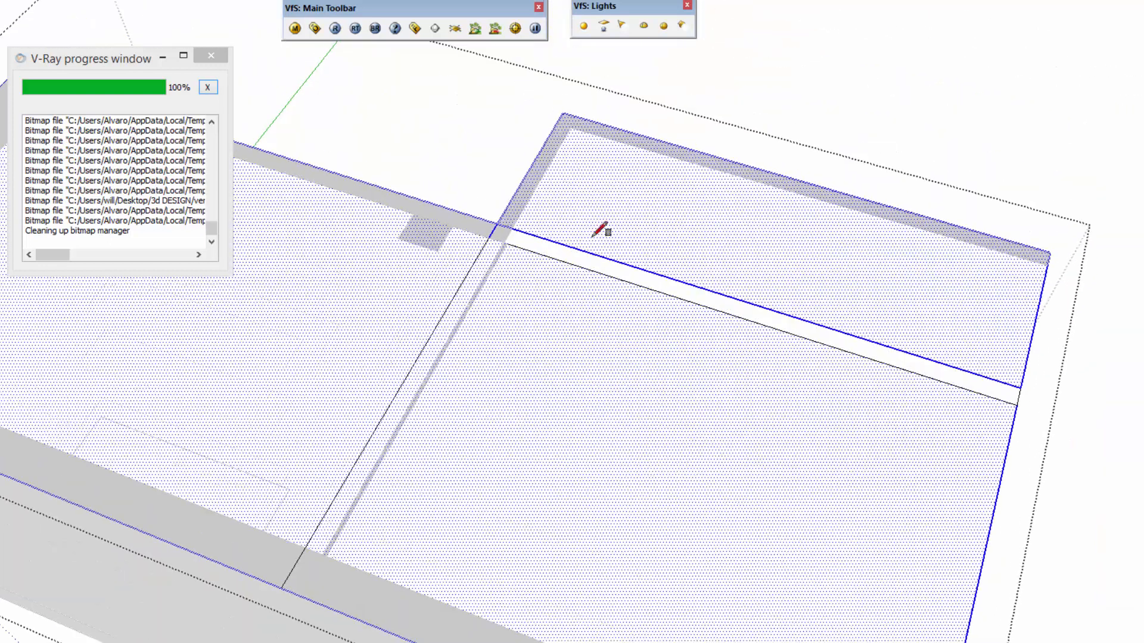
left_click(1017, 395)
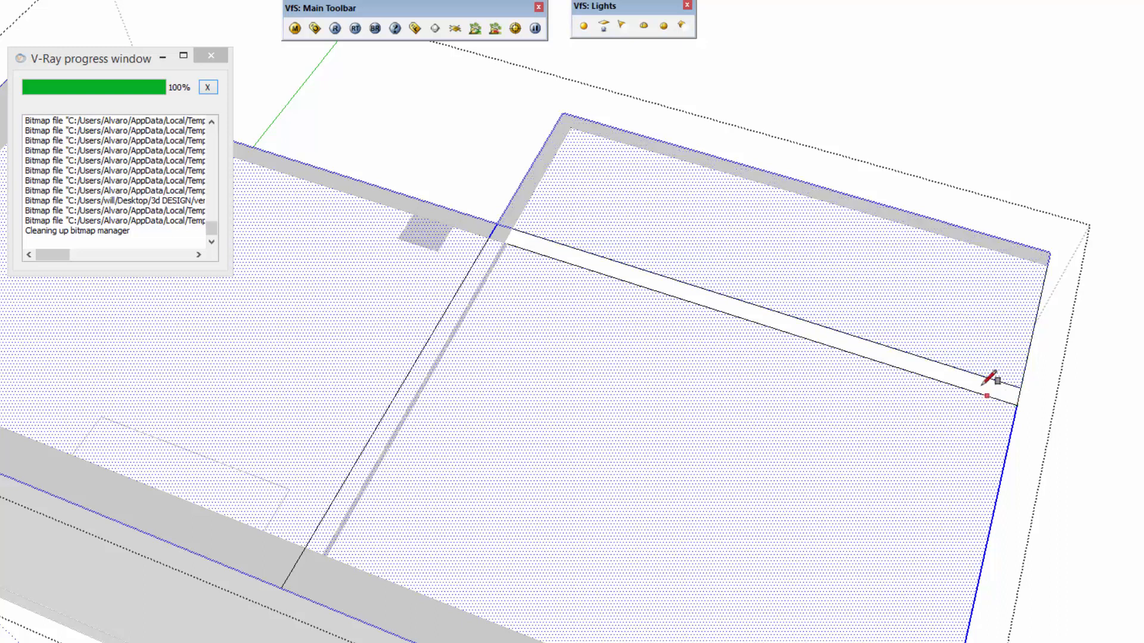
scroll(989, 378, "down", 1)
- Delete the cover's top faces and leftover edges lying over the black cut walls, keeping the faces over the rooms
key("space")
left_click(591, 180)
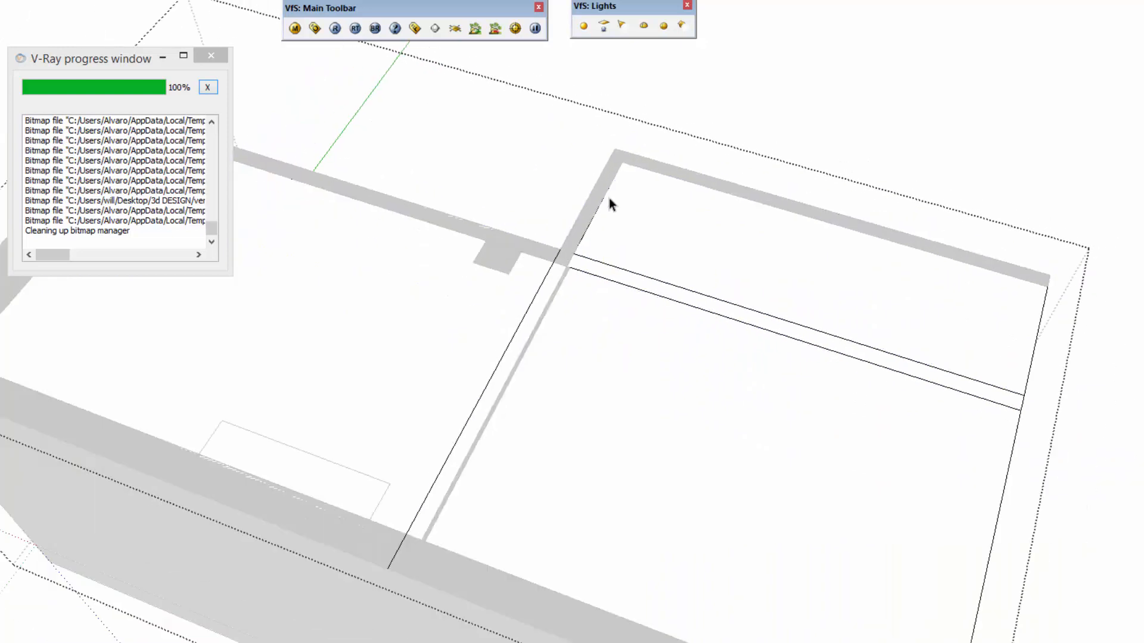
scroll(542, 242, "down", 2)
left_click(566, 324)
left_click(679, 338)
left_click(725, 252)
double_click(725, 253)
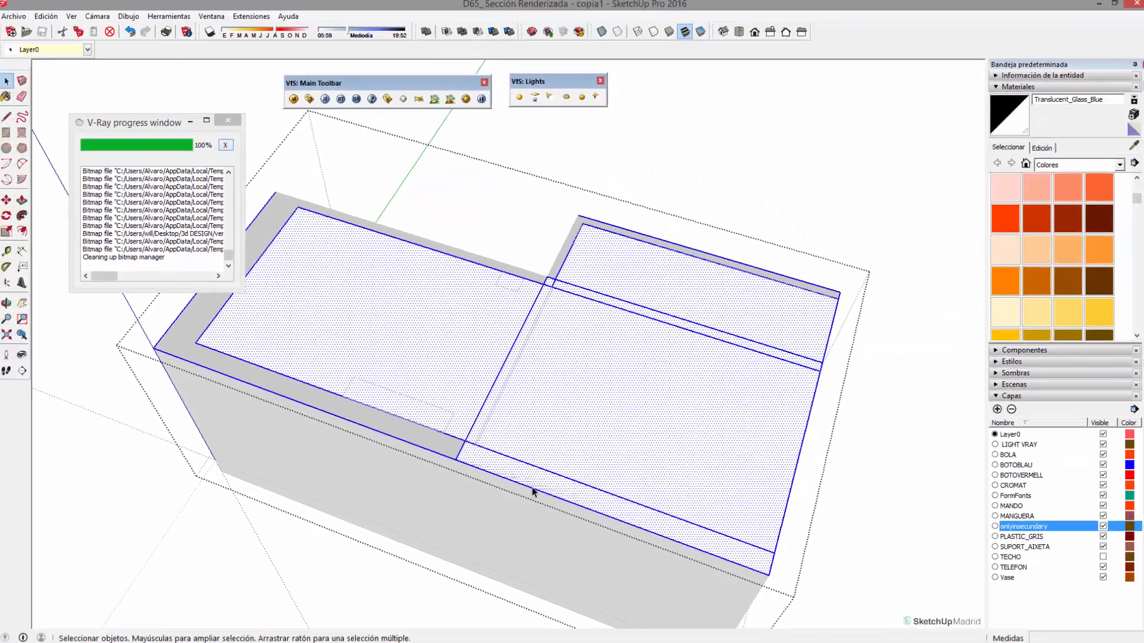
left_click(615, 488)
key("Delete")
triple_click(606, 391)
left_click(421, 448)
key("Delete")
triple_click(449, 396)
- Render an elevated perspective from the wood-floored room's open end with V-Ray and place the frame buffer beside the model
middle_click_drag(691, 399, 518, 358)
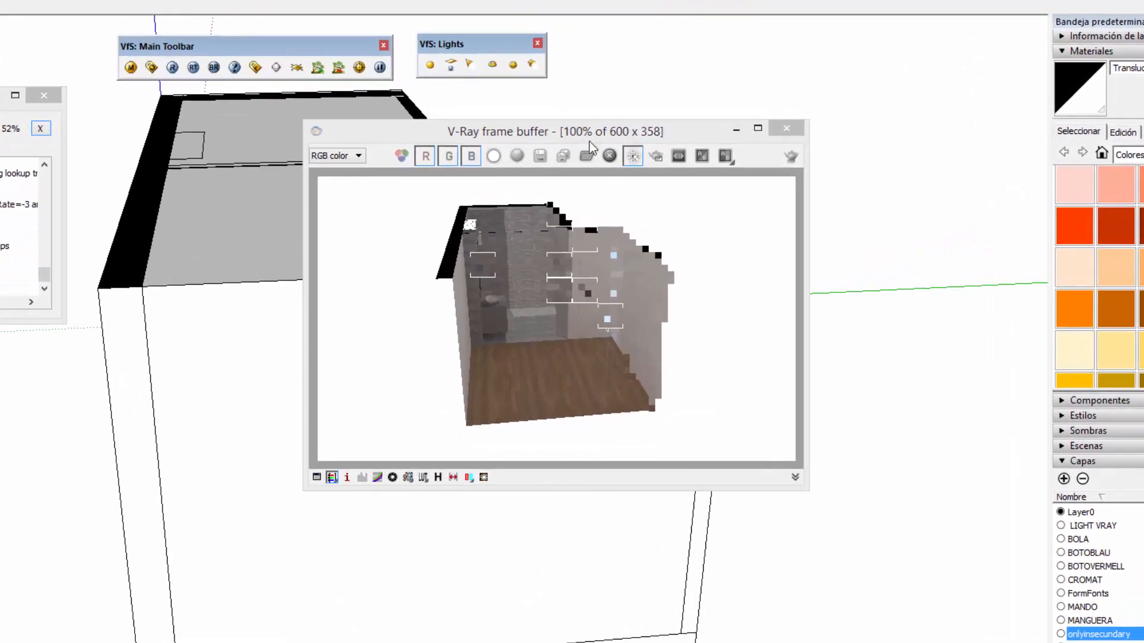
left_click_drag(661, 150, 728, 155)
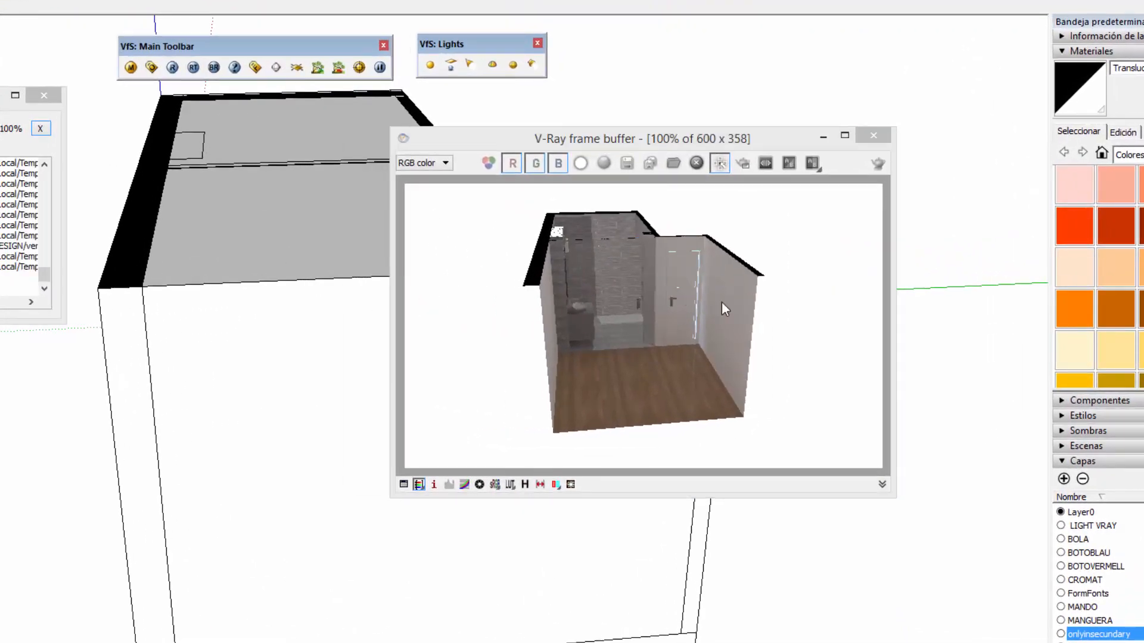
left_click_drag(662, 138, 797, 111)
- Delete the cover group from over the rooms and turn on shadows in an elevated view of the open end
left_click(438, 294)
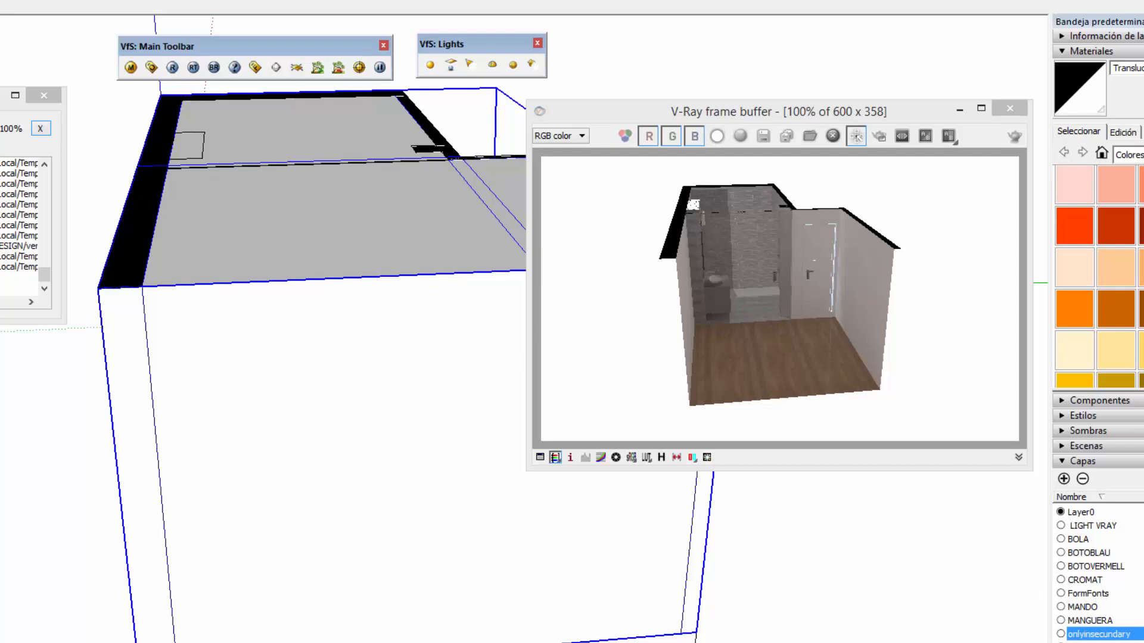
key("Delete")
middle_click_drag(348, 351, 425, 401)
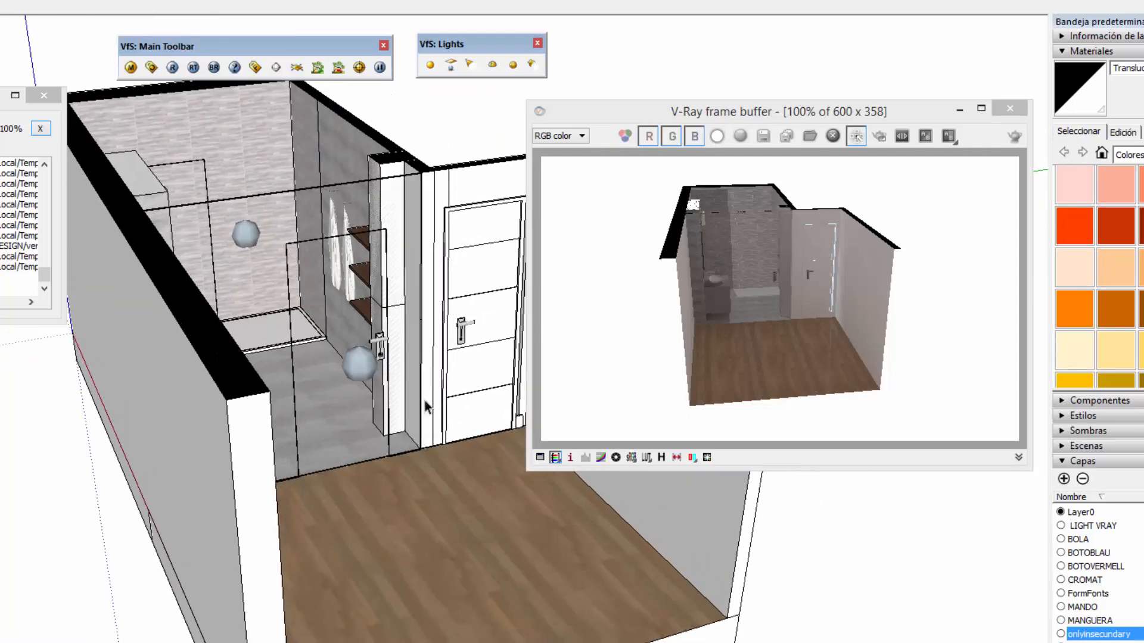
scroll(426, 407, "down", 2)
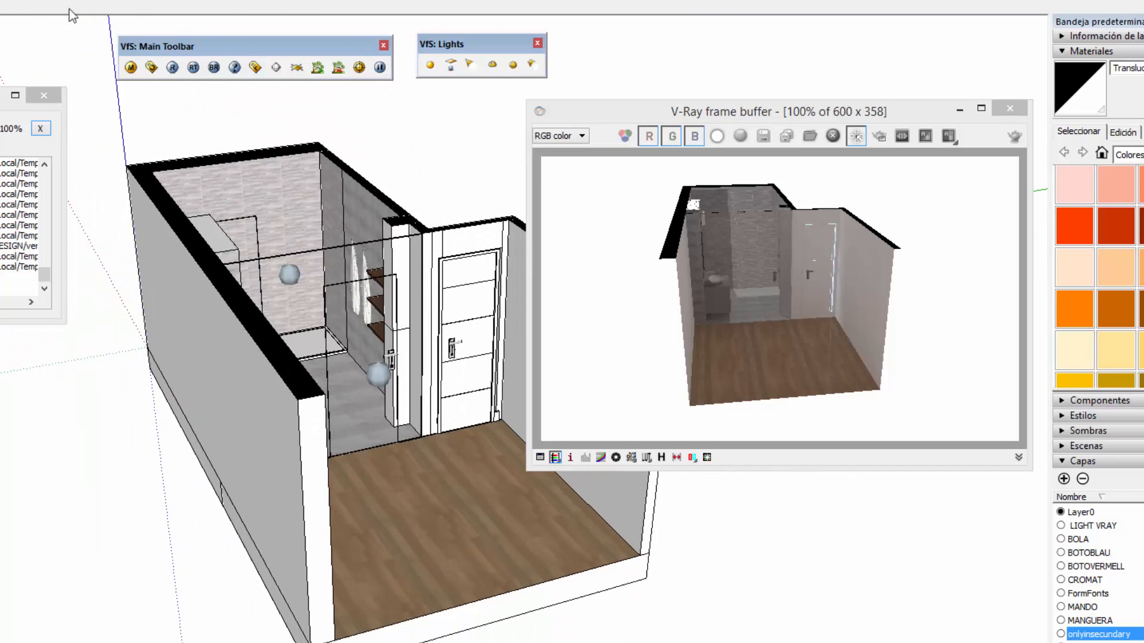
middle_click_drag(370, 484, 207, 548)
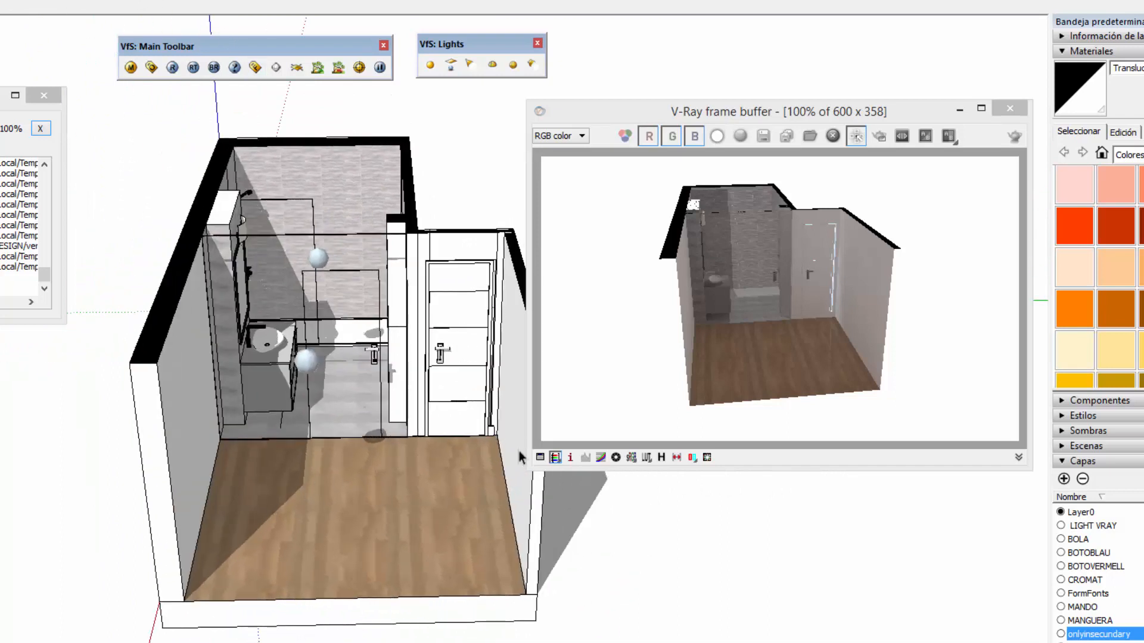
- Examine the roofless rooms' black cut walls from outside and above, alongside the finished render
middle_click_drag(445, 282, 334, 298)
left_click(1142, 634)
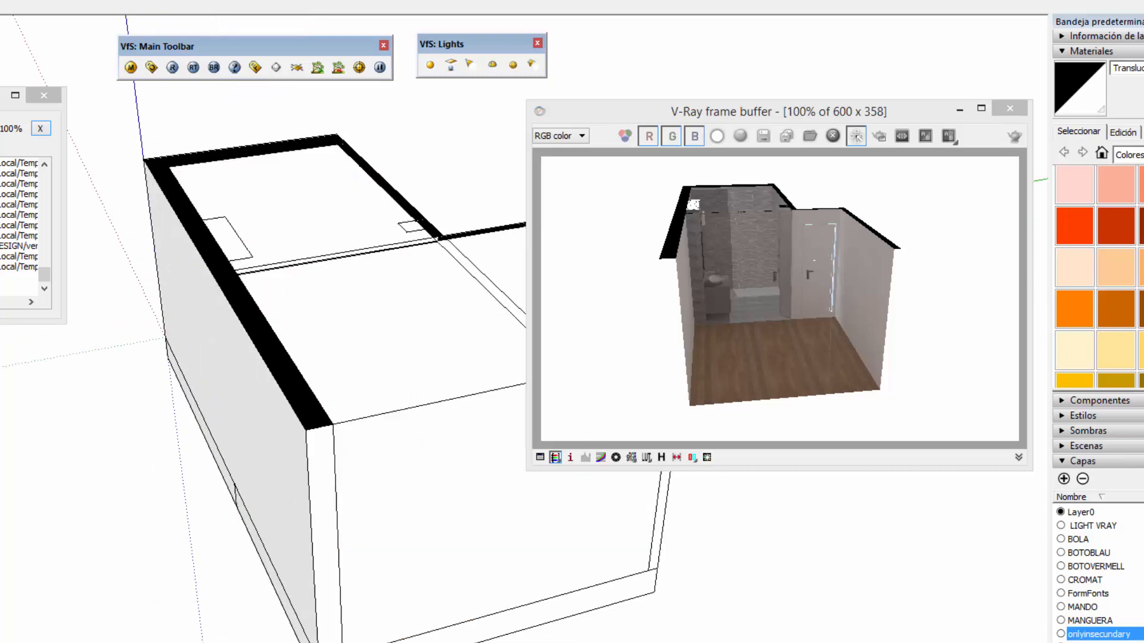
left_click(721, 242)
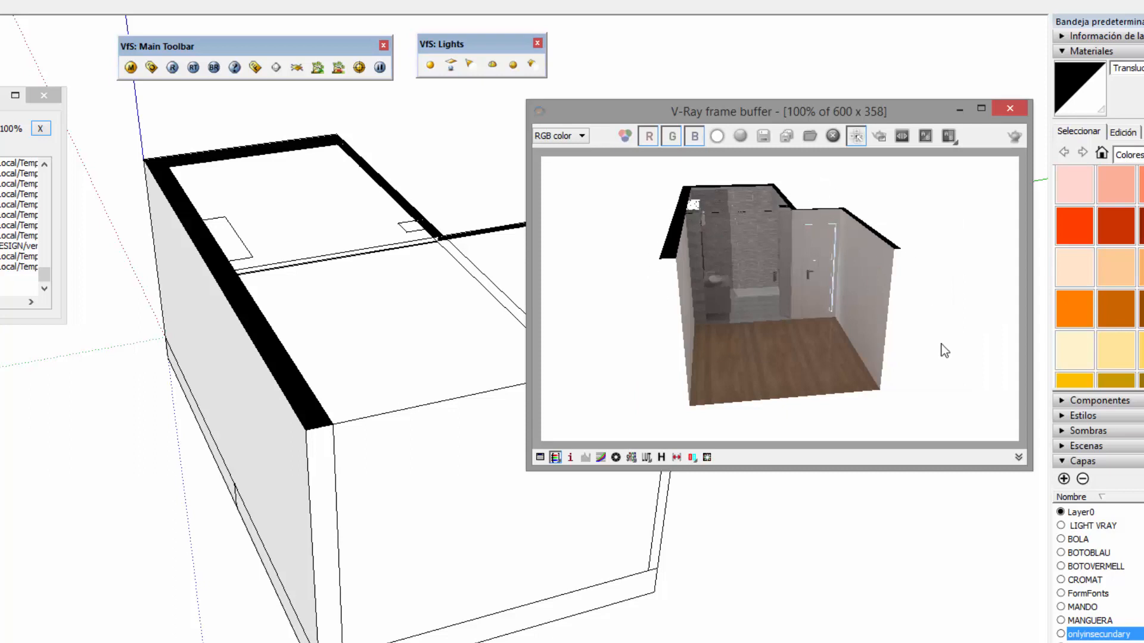
mouse_move(501, 563)
middle_mouse_down()
mouse_move(707, 454)
mouse_move(722, 491)
mouse_move(812, 457)
middle_mouse_up()
middle_click_drag(331, 327, 196, 370, "shift")
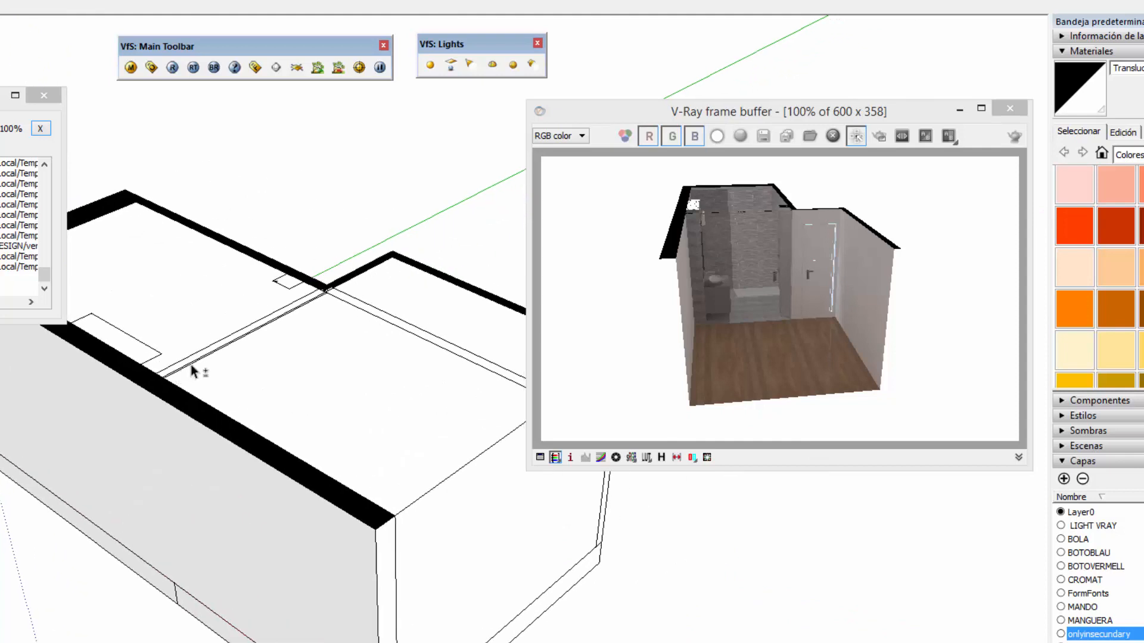
middle_click_drag(433, 457, 411, 434, "shift")
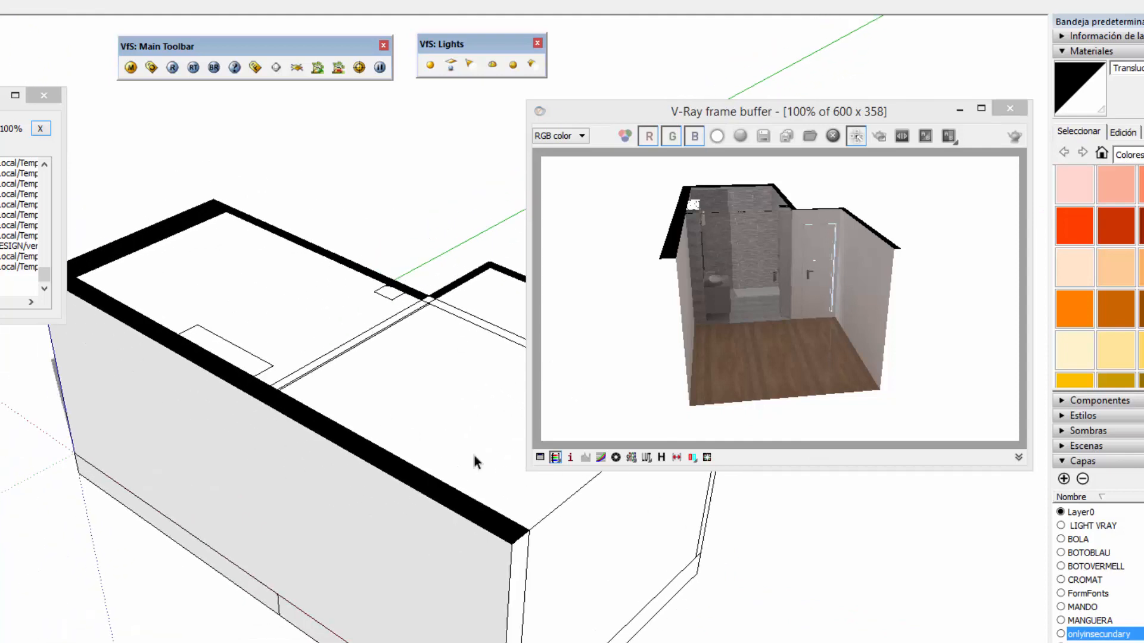
scroll(466, 456, "up", 1)
scroll(465, 456, "down", 1)
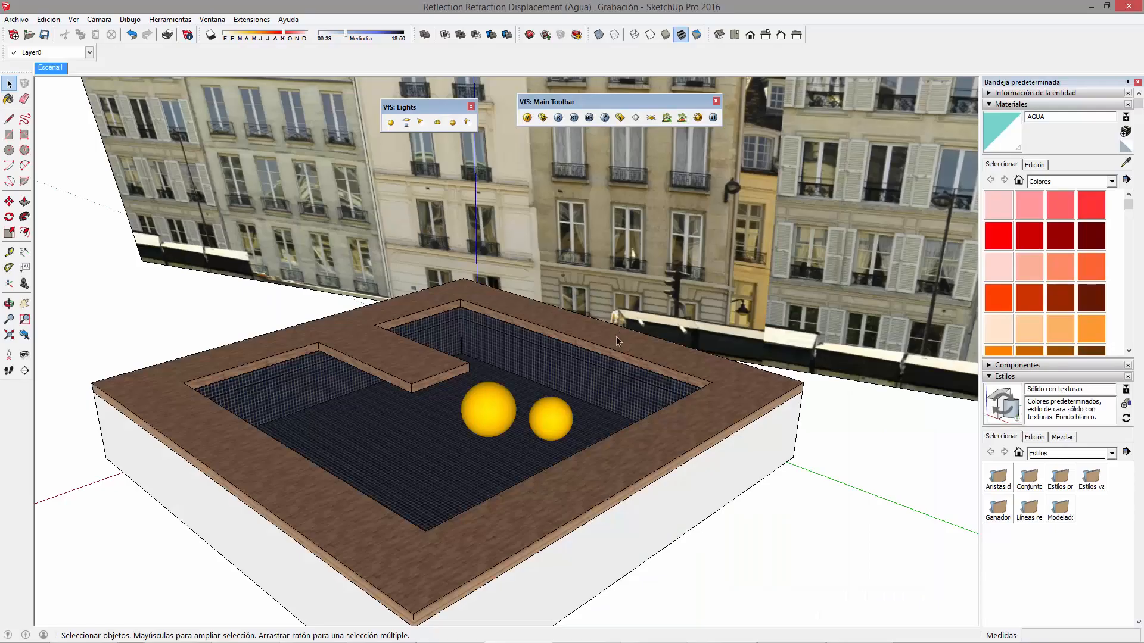
- Switch to the pool model and inspect the building facade plane standing behind the pool
middle_click_drag(616, 337, 534, 254)
left_click(546, 301)
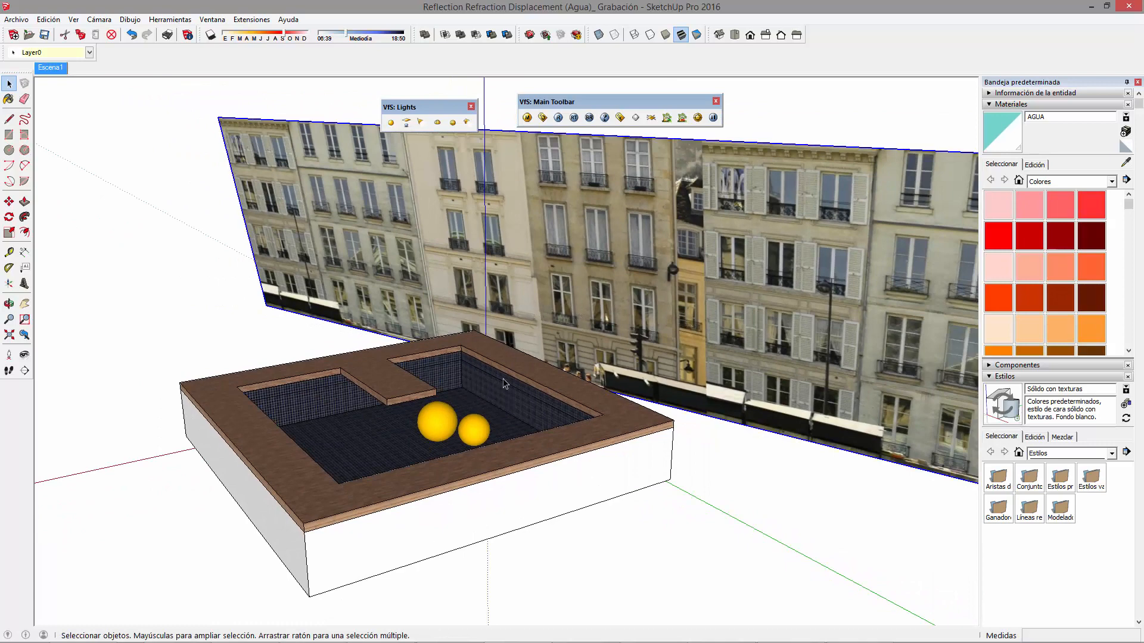
scroll(503, 383, "up", 5)
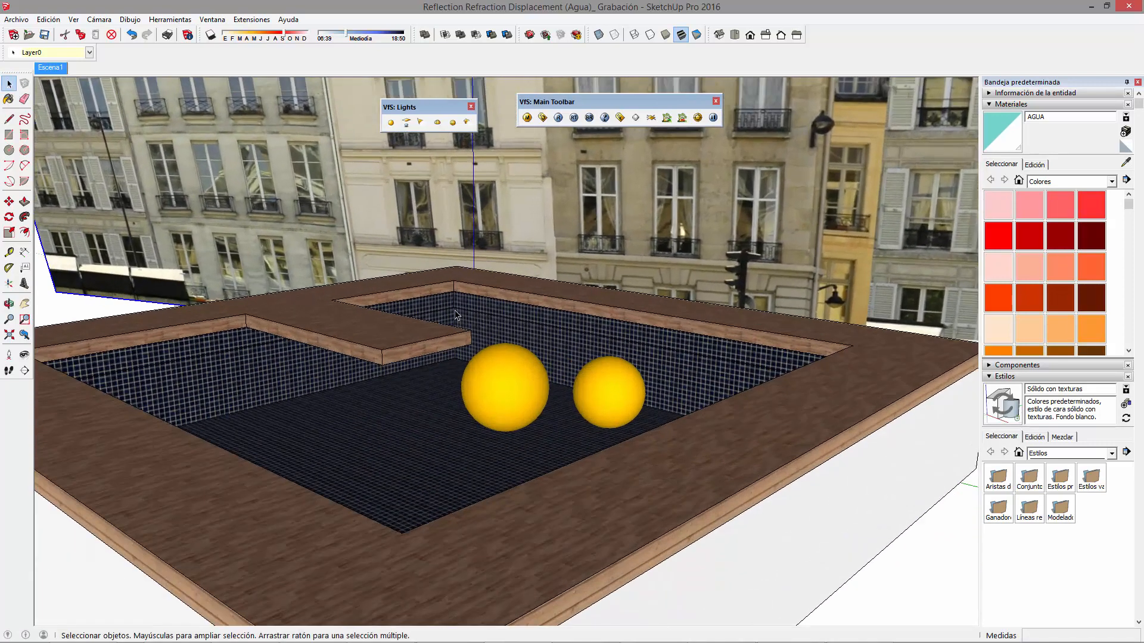
scroll(455, 315, "up", 1)
mouse_move(455, 315)
middle_mouse_down()
mouse_move(564, 282)
mouse_move(444, 335)
middle_mouse_up()
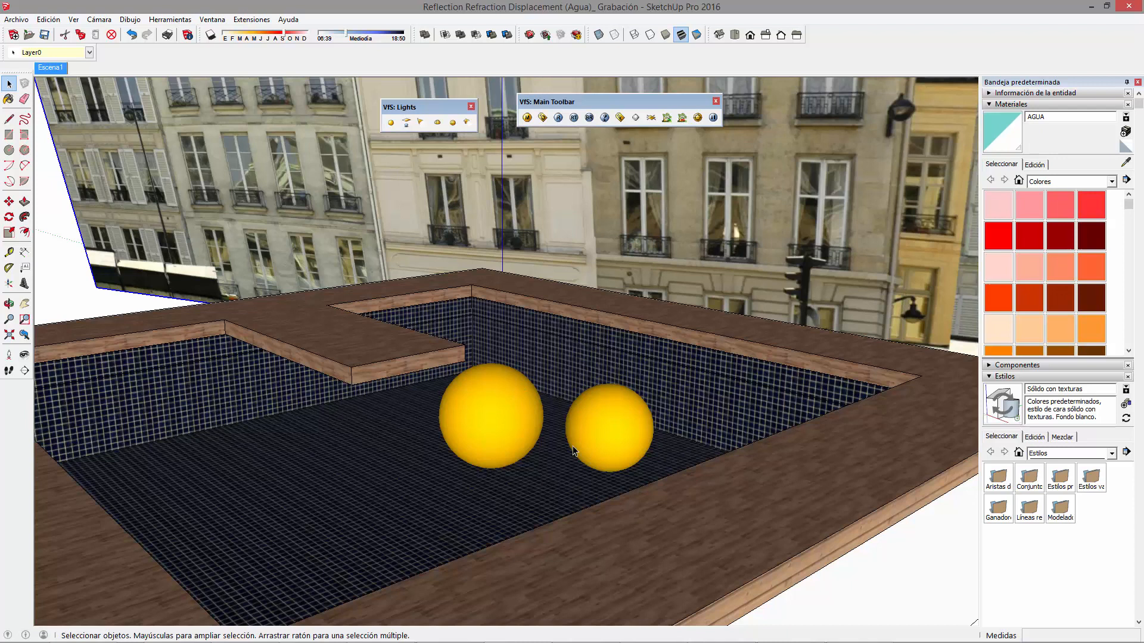
- Check the water surface around the two spheres in monochrome display, then restore the textured display
middle_click_drag(573, 446, 695, 390, "shift")
scroll(673, 395, "up", 2)
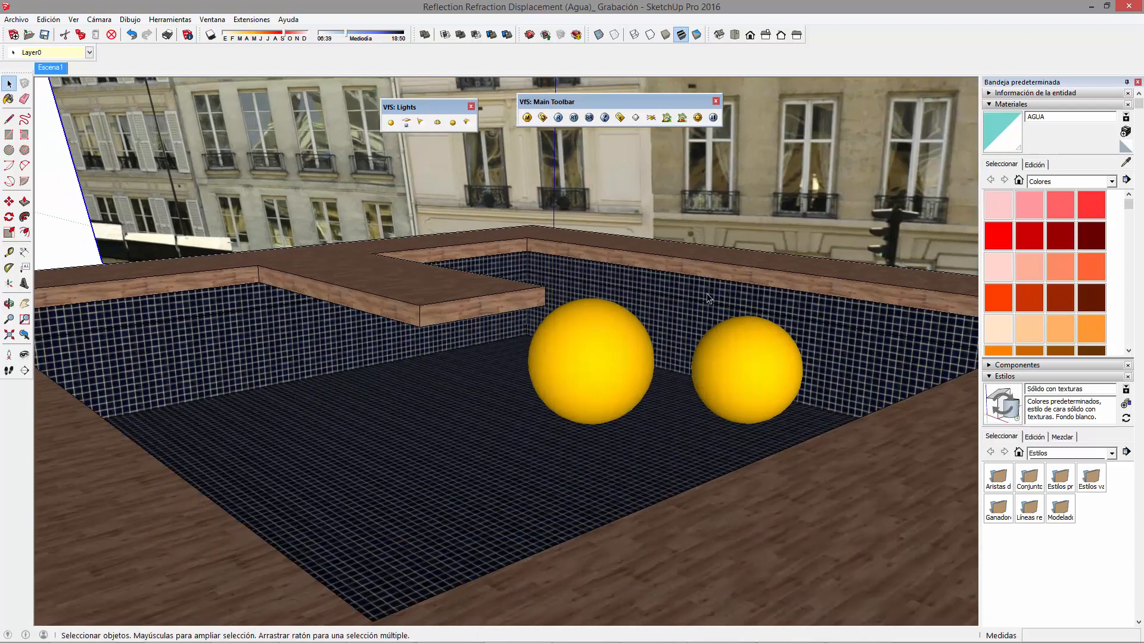
left_click(695, 35)
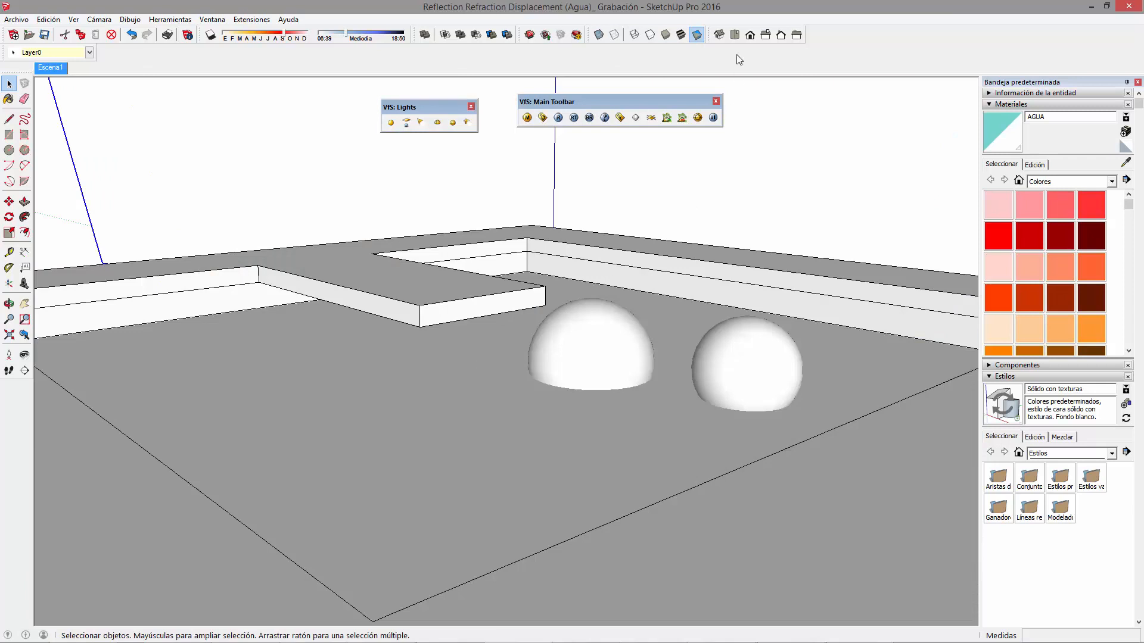
left_click(681, 35)
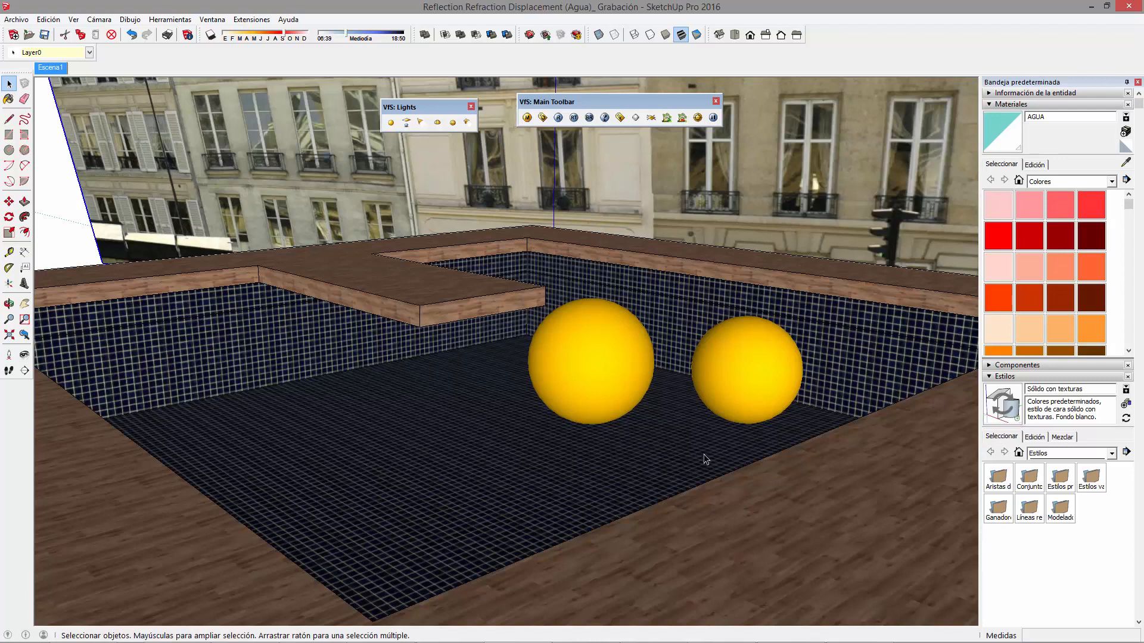
scroll(742, 161, "up", 2)
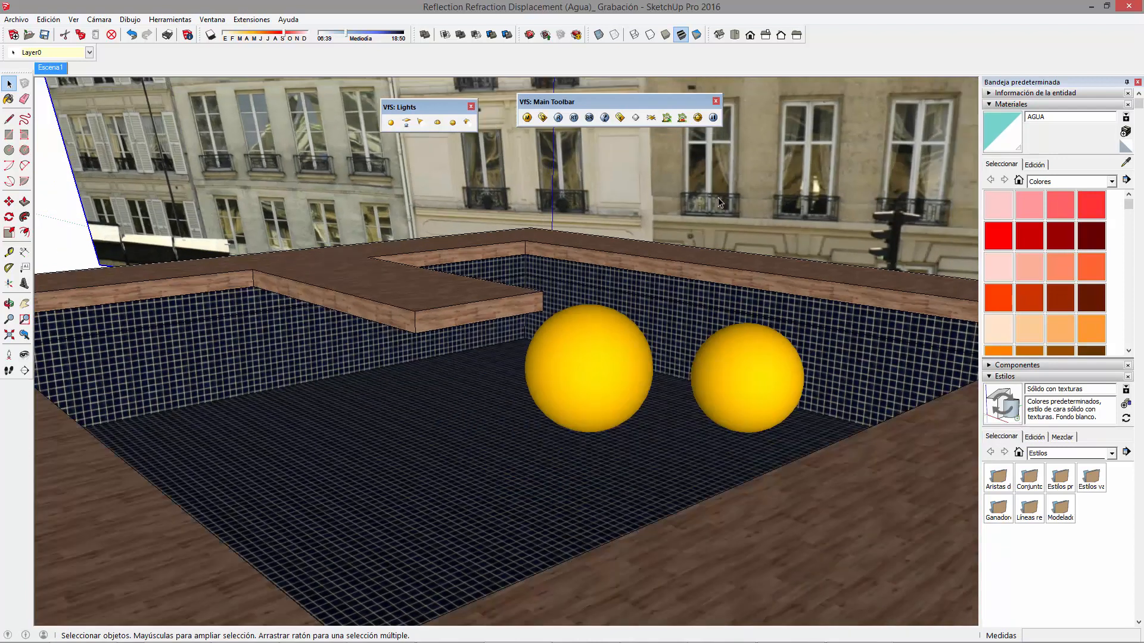
- Sample the facade's material, open it in the V-Ray material editor, render its preview and move the editor clear of the spheres
key("b")
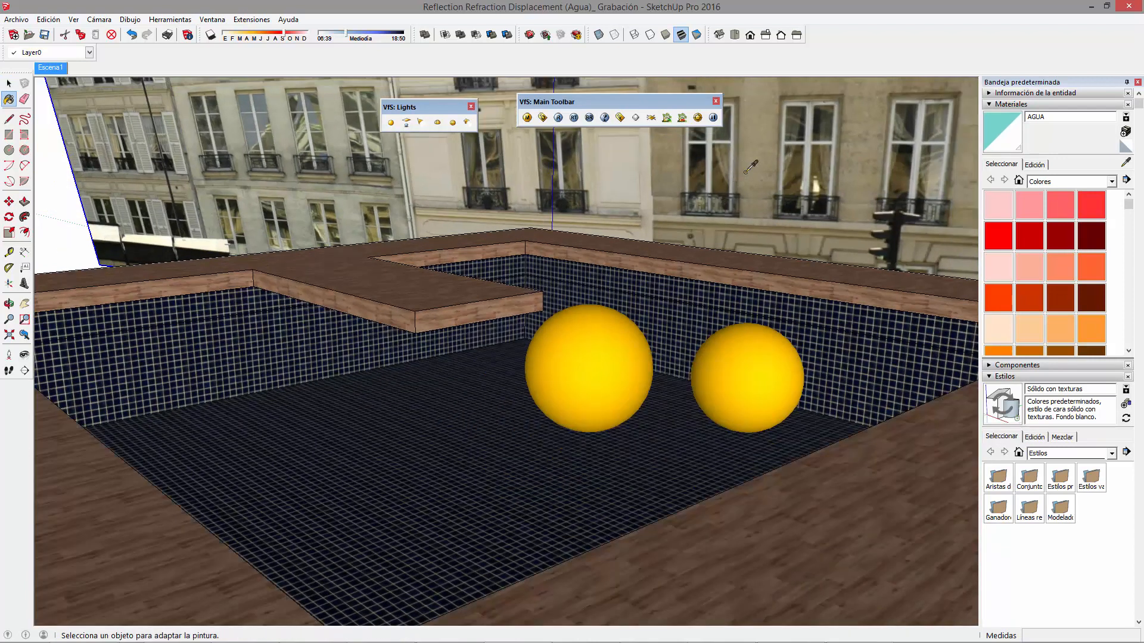
left_click(823, 171, "alt")
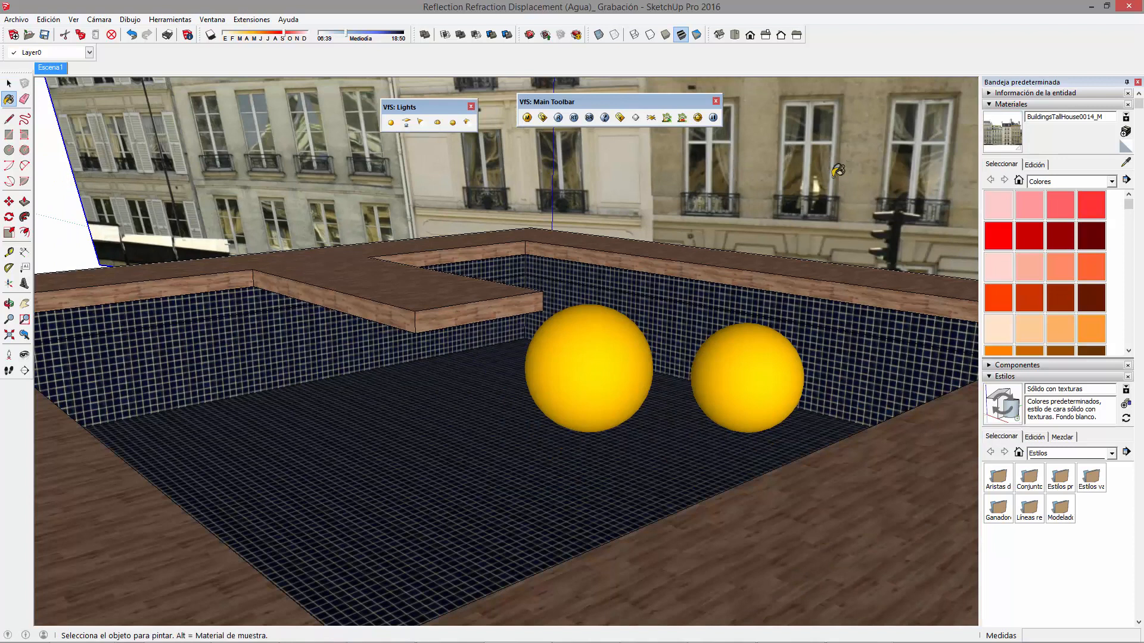
left_click(527, 119)
left_click_drag(310, 31, 450, 231)
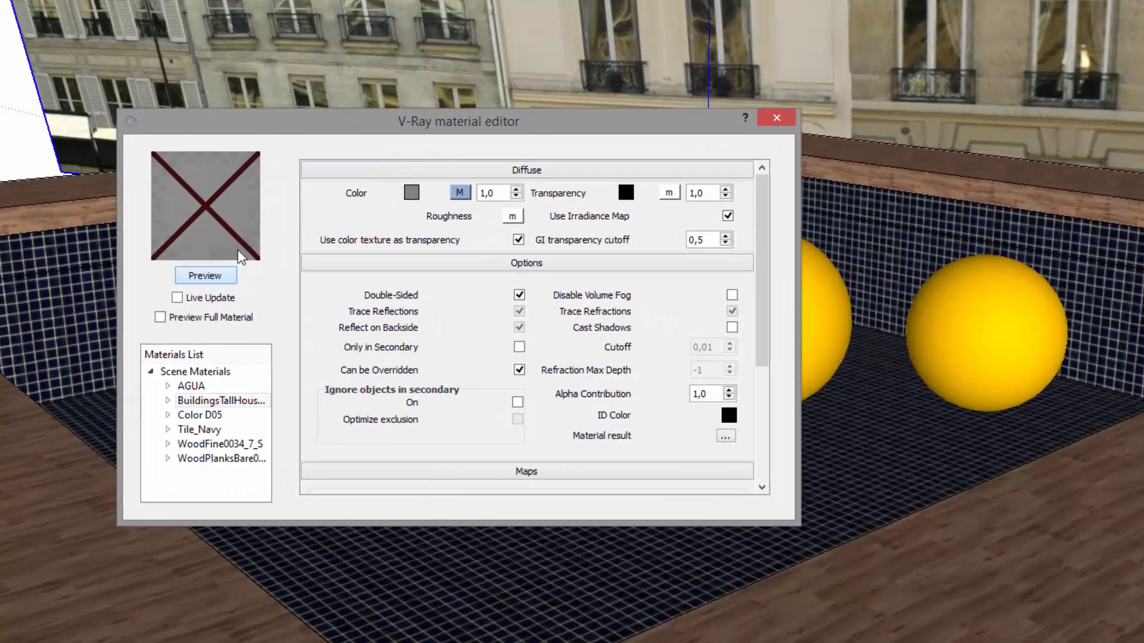
left_click(201, 329)
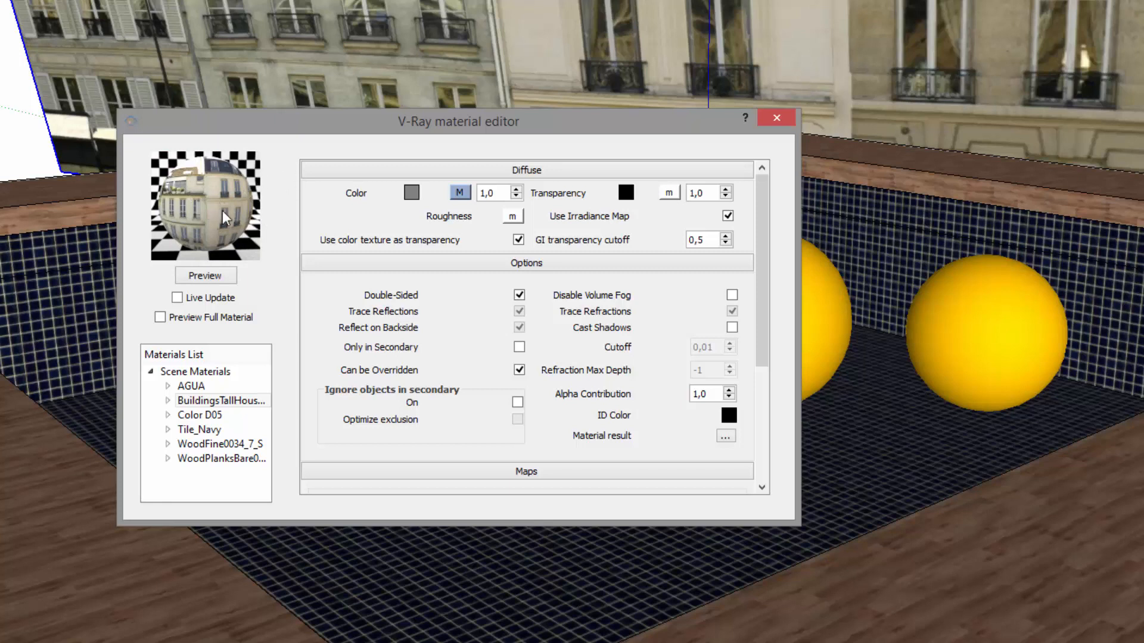
left_click_drag(487, 117, 372, 21)
left_click(799, 353)
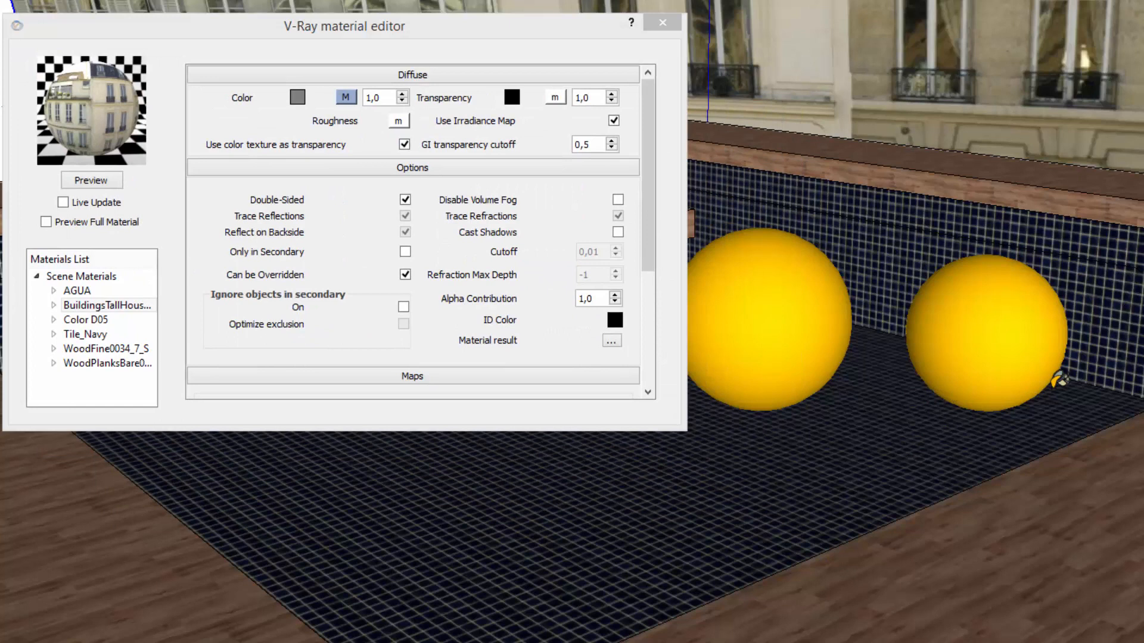
- Enable Only in Secondary for the building facade material and refresh its preview
left_click(381, 75)
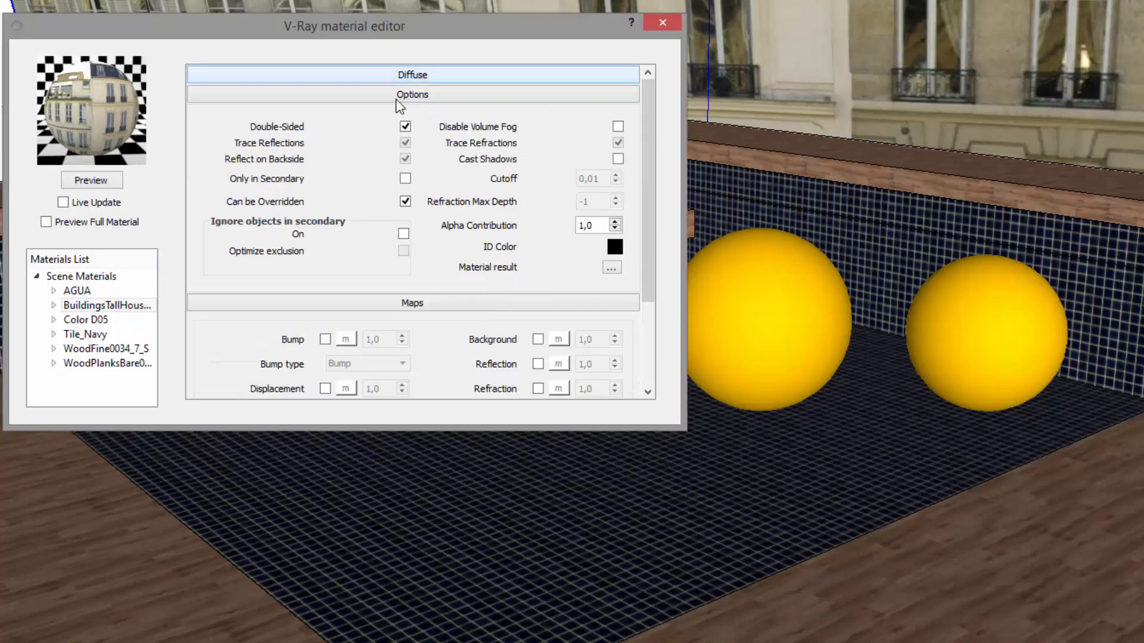
left_click(405, 178)
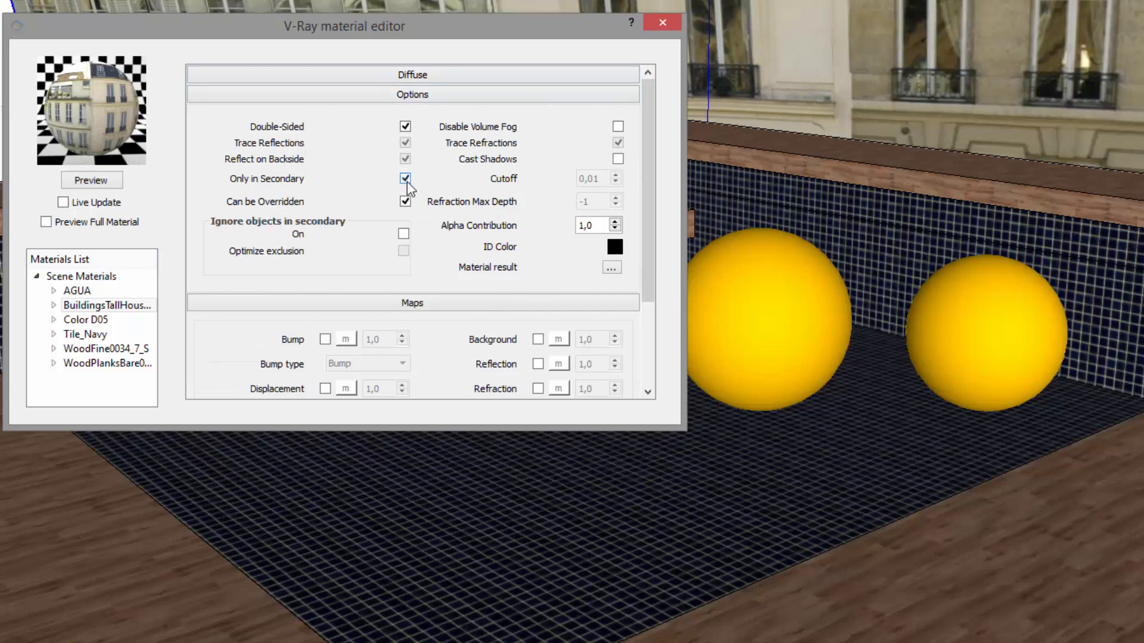
left_click(108, 180)
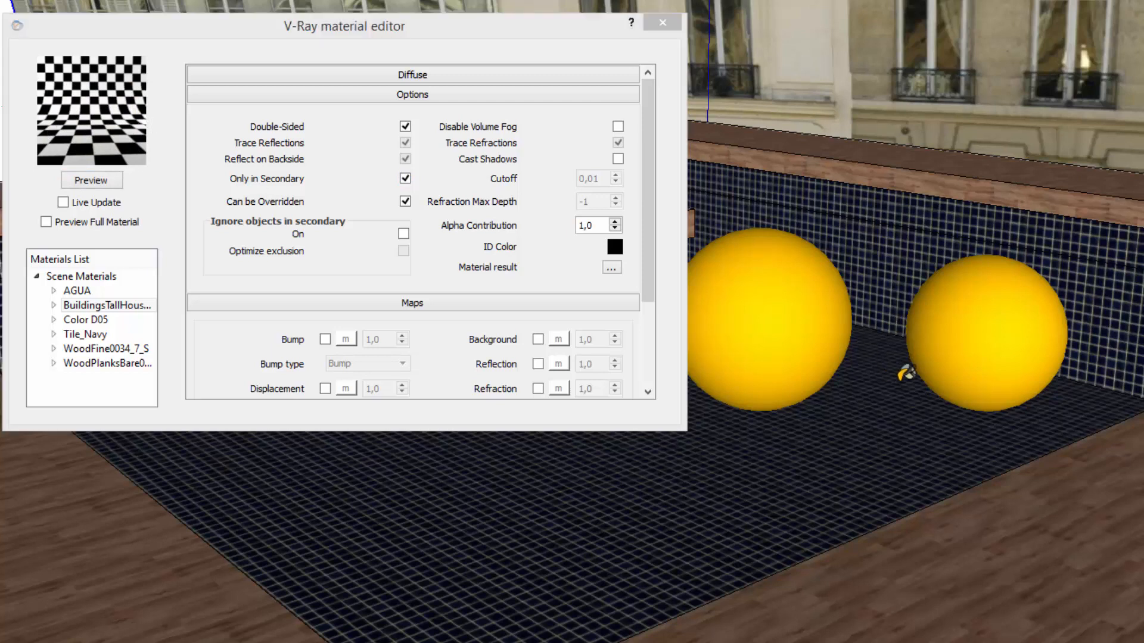
- Sample the AGUA water material, lighten its refraction fog colour to near-white, refresh the preview, collapse its parameter sections and close the editor
left_click(893, 387, "alt")
left_click(90, 180)
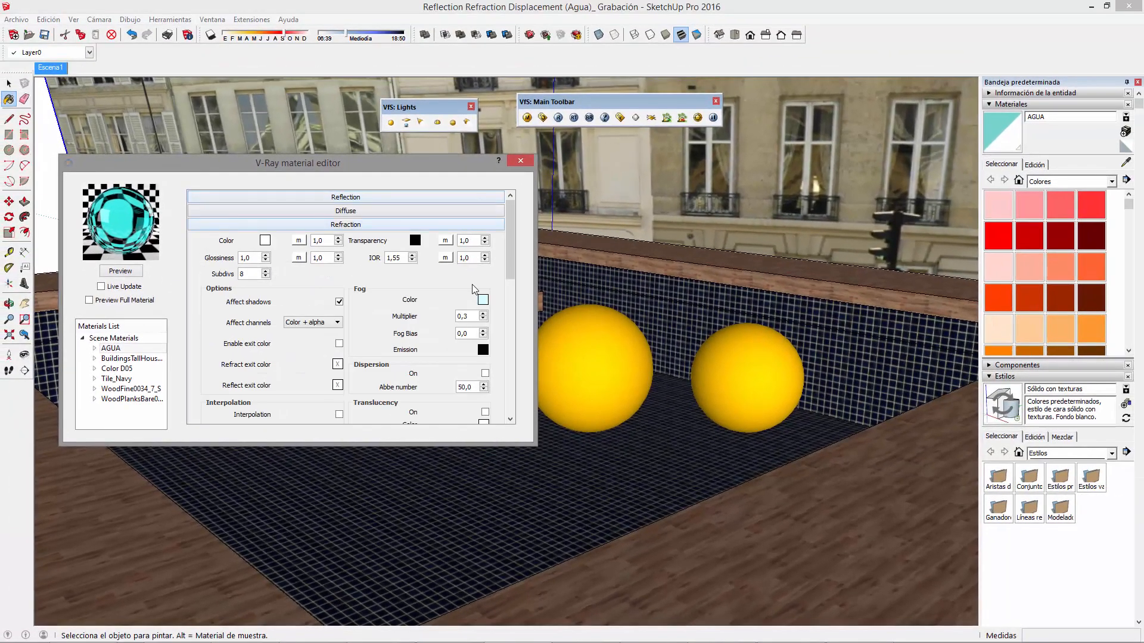
left_click(483, 300)
left_click(278, 295)
left_click(365, 396)
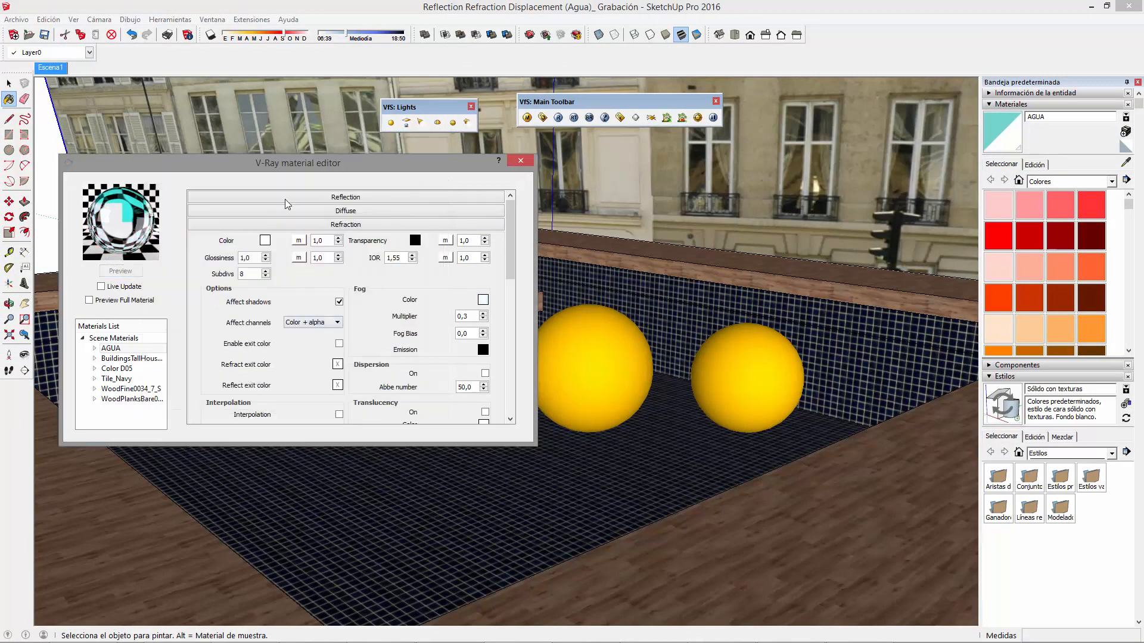
left_click(471, 224)
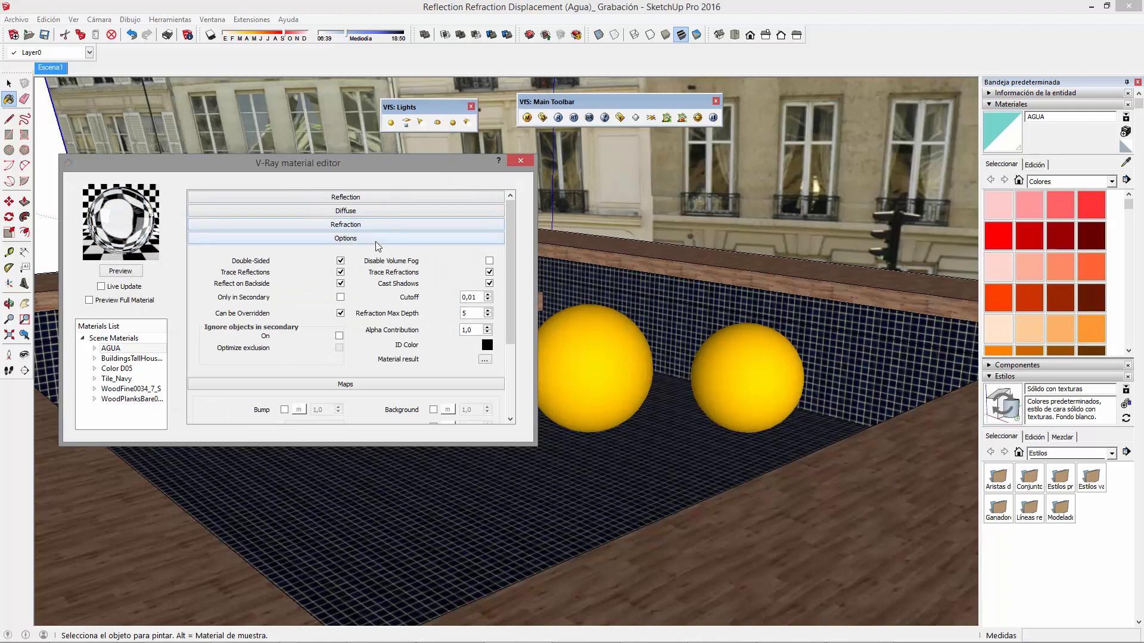
left_click(376, 241)
left_click(284, 312)
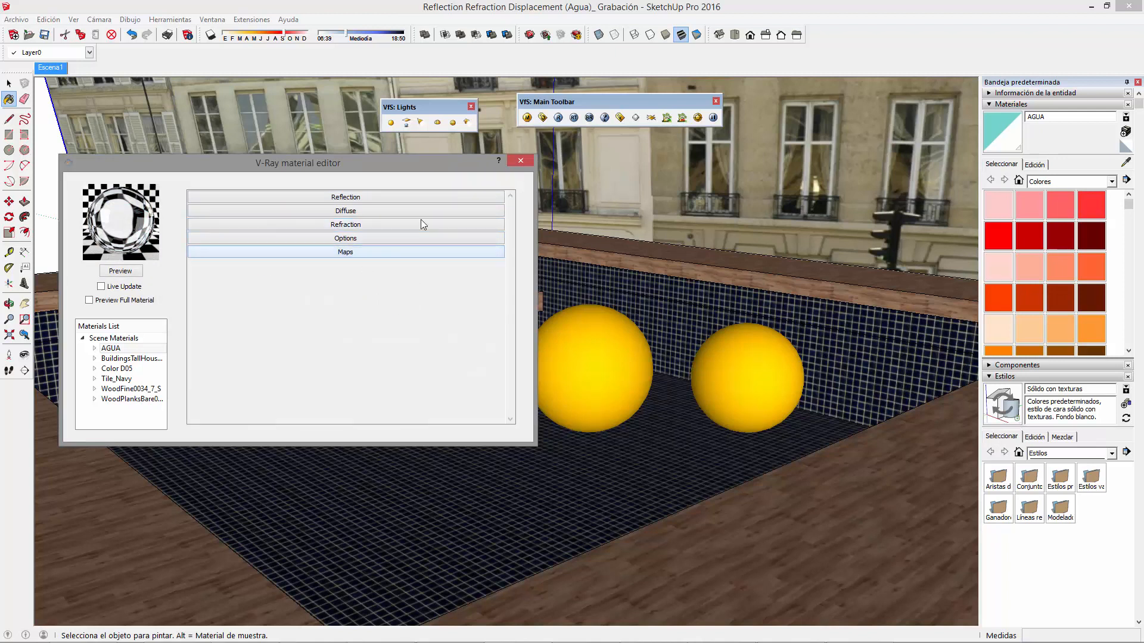
left_click(520, 160)
- Render a close view of the two yellow spheres in the pool with V-Ray, with the rendering following the pointer
mouse_move(591, 302)
middle_mouse_down()
mouse_move(485, 324)
mouse_move(579, 295)
middle_mouse_up()
scroll(555, 137, "up", 2)
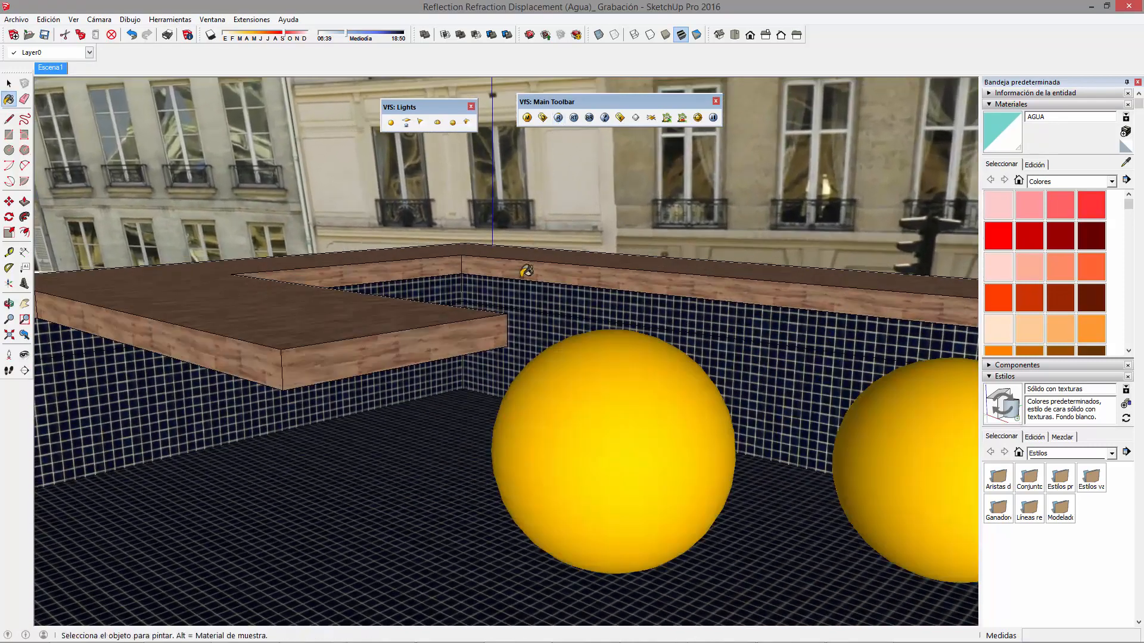
scroll(554, 149, "down", 3)
scroll(556, 125, "up", 3)
scroll(557, 155, "down", 3)
scroll(555, 119, "up", 2)
left_click(558, 117)
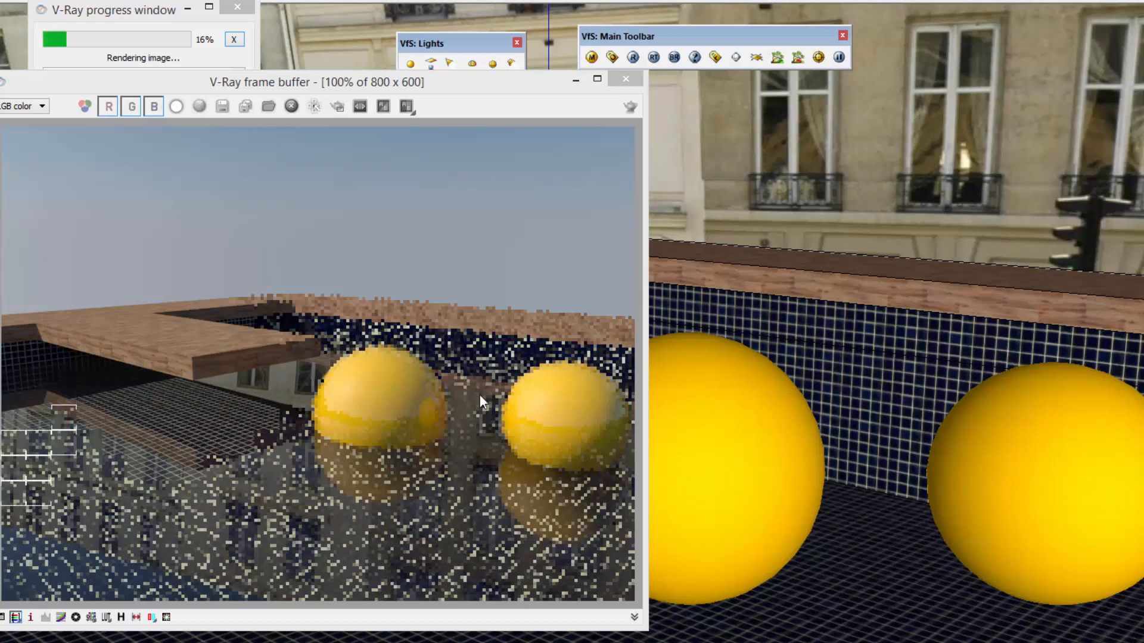
left_click(314, 106)
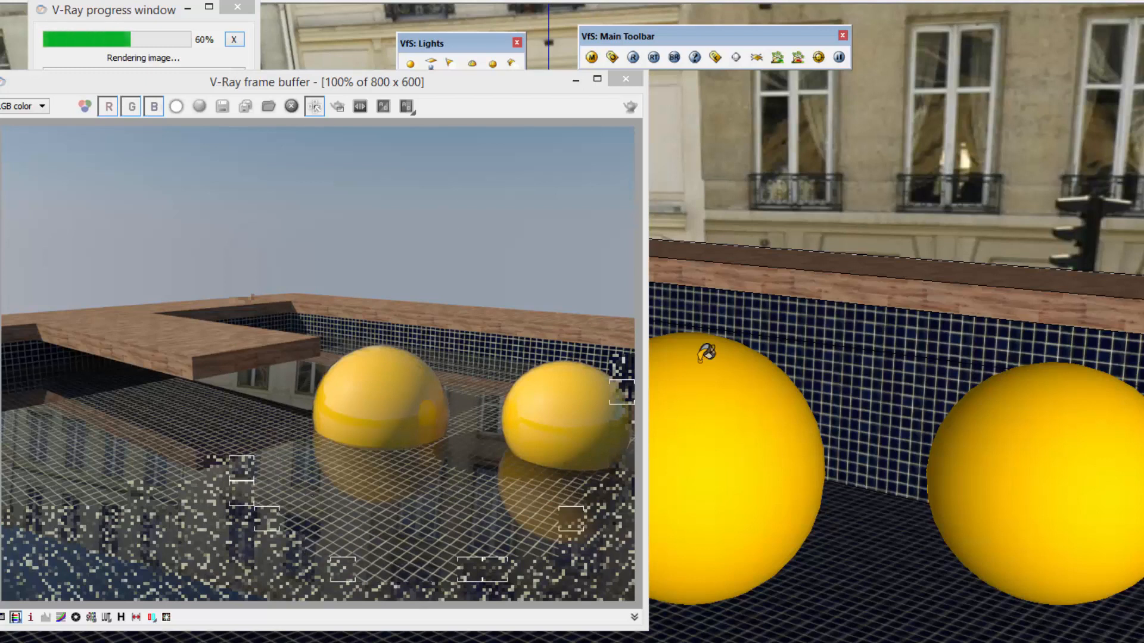
- View the pool and facade from a higher angle beside the render and shift the frame buffer clear of the toolbars
mouse_move(706, 353)
left_mouse_down()
mouse_move(832, 507)
mouse_move(842, 503)
mouse_move(761, 513)
mouse_move(932, 483)
left_mouse_up()
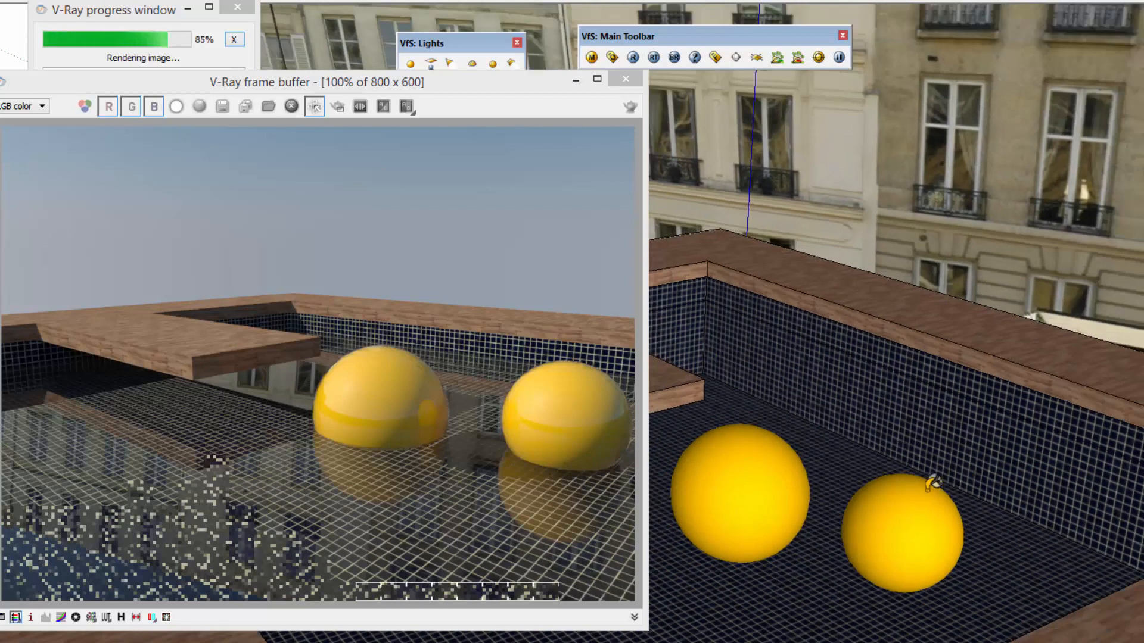
scroll(932, 483, "down", 2)
middle_click_drag(962, 392, 909, 505, "shift")
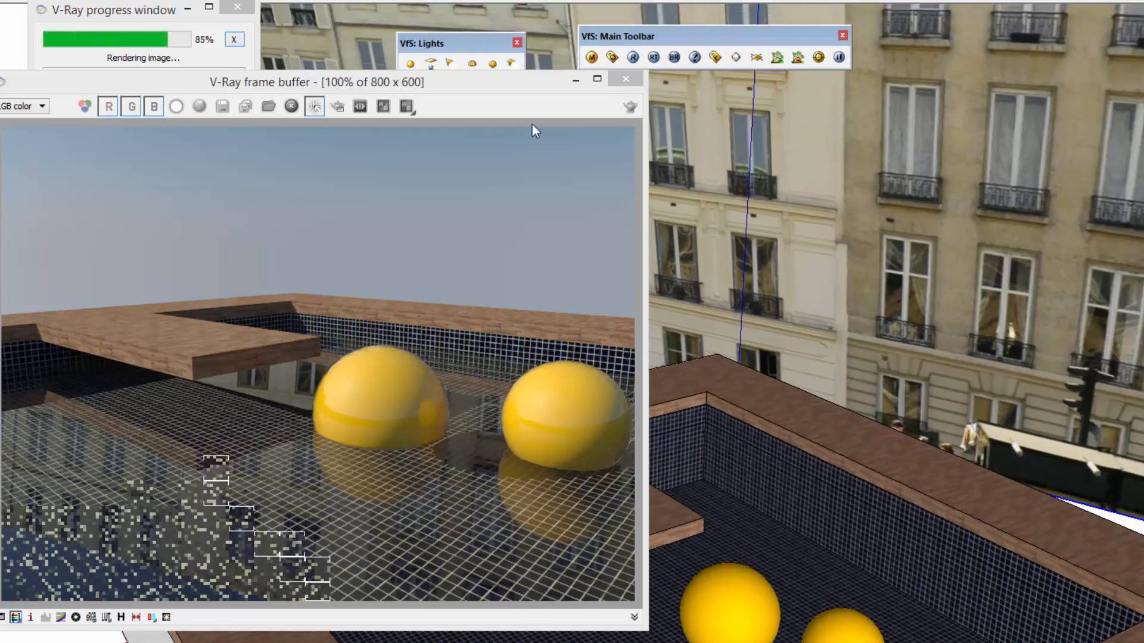
left_click_drag(494, 76, 496, 154)
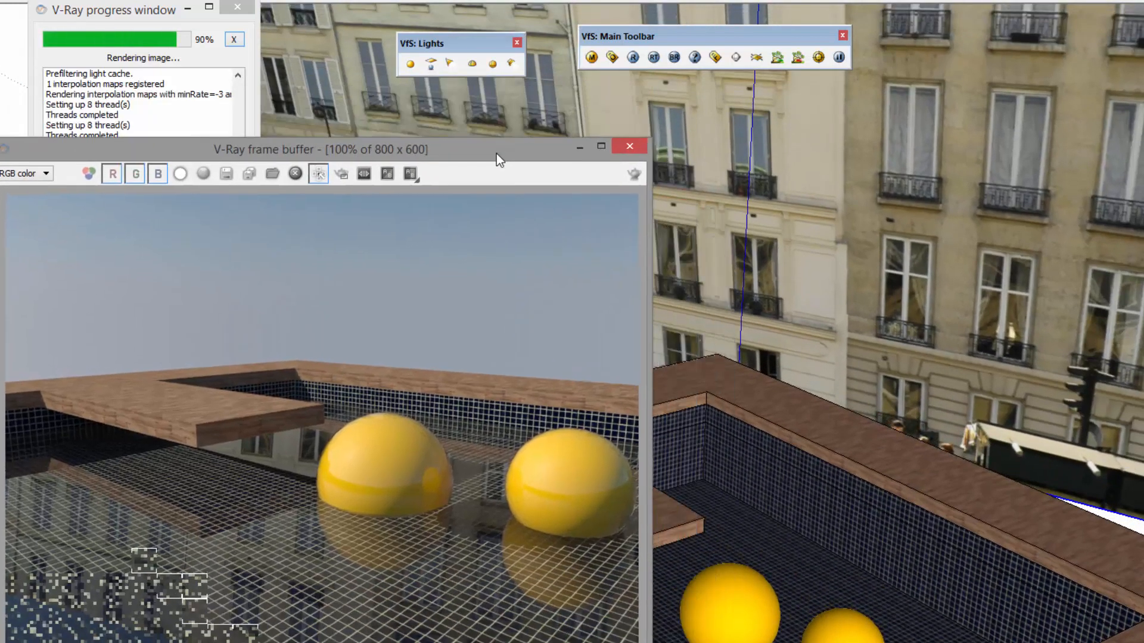
- Reopen the material editor, show AGUA's Options including Only in Secondary, and arrange it beside the render and the facade model
left_click(591, 57)
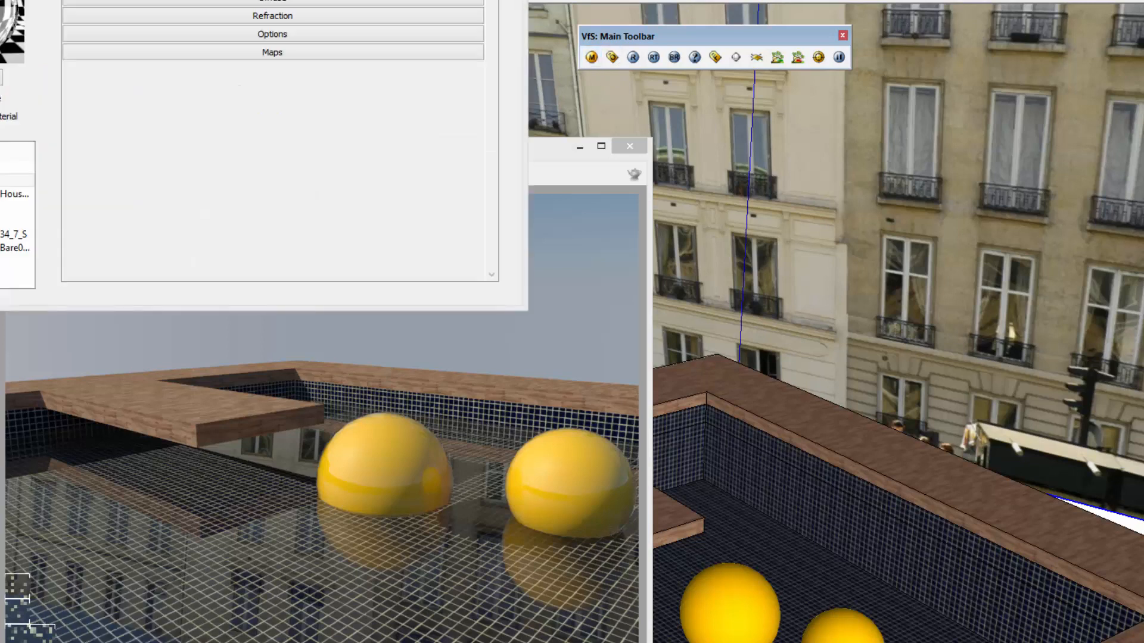
left_click_drag(684, 64, 897, 139)
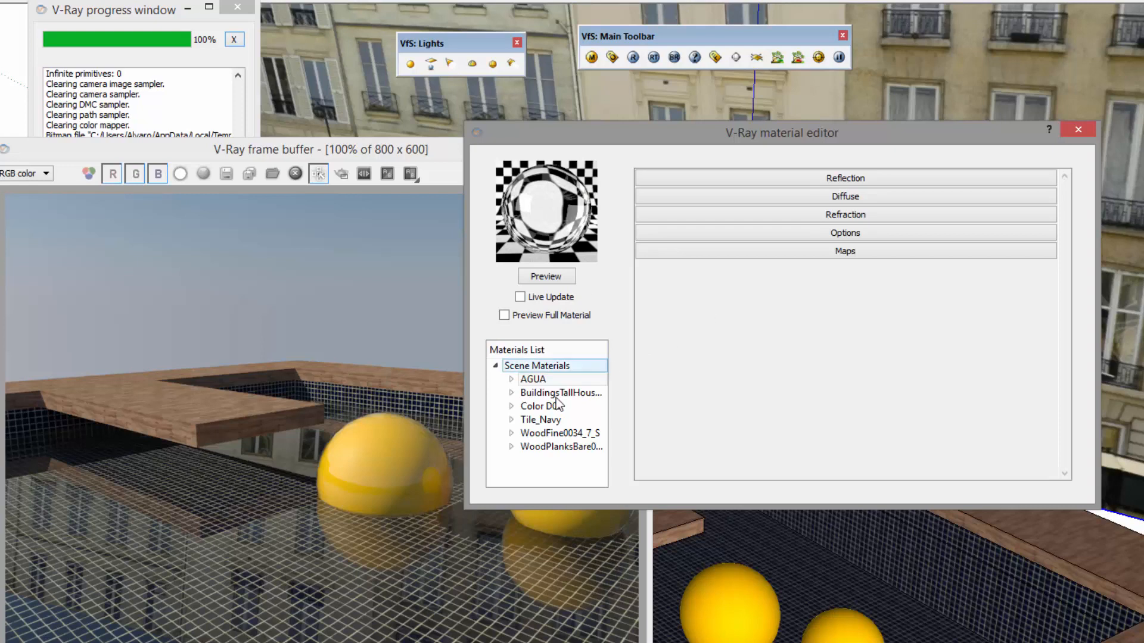
left_click(855, 235)
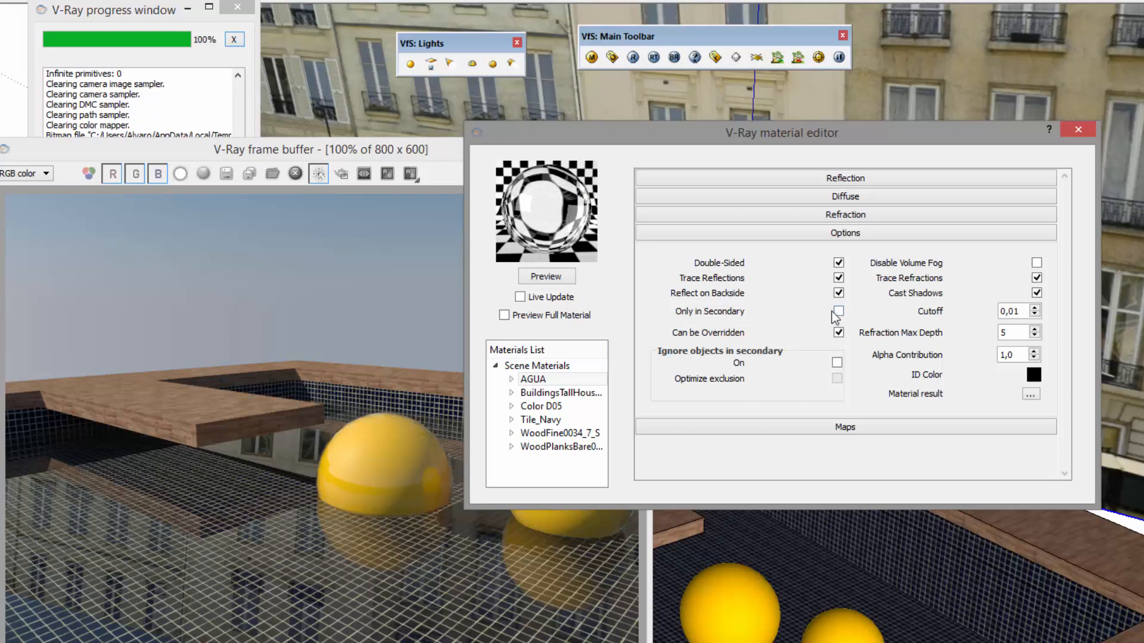
left_click_drag(691, 140, 936, 331)
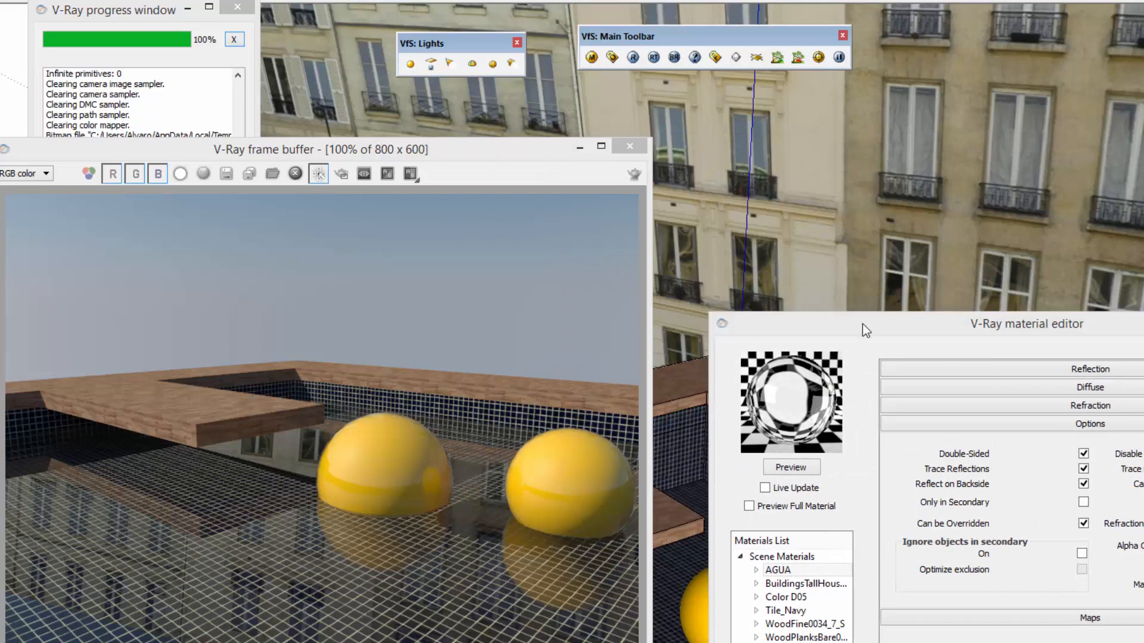
left_click_drag(863, 324, 710, 287)
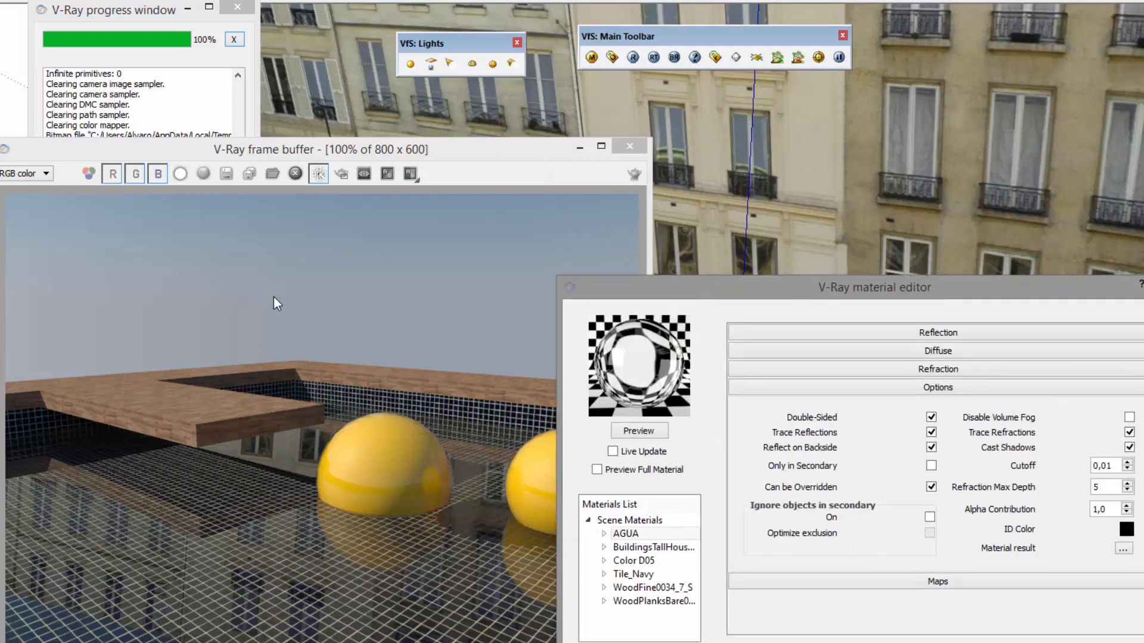
middle_click_drag(917, 206, 833, 220)
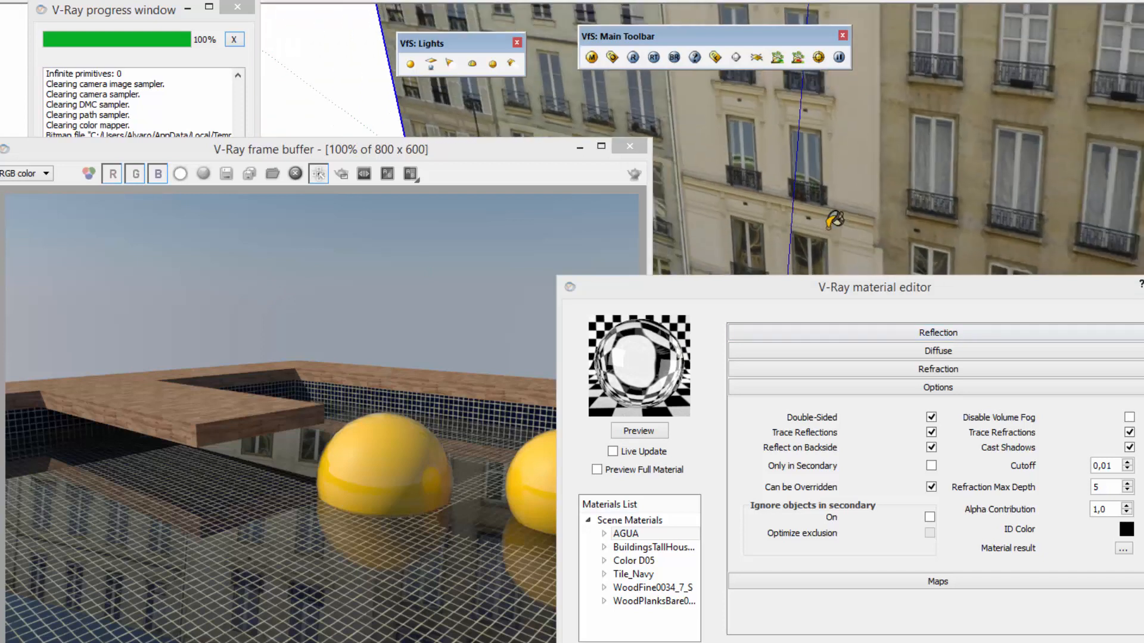
left_click_drag(1012, 293, 506, 191)
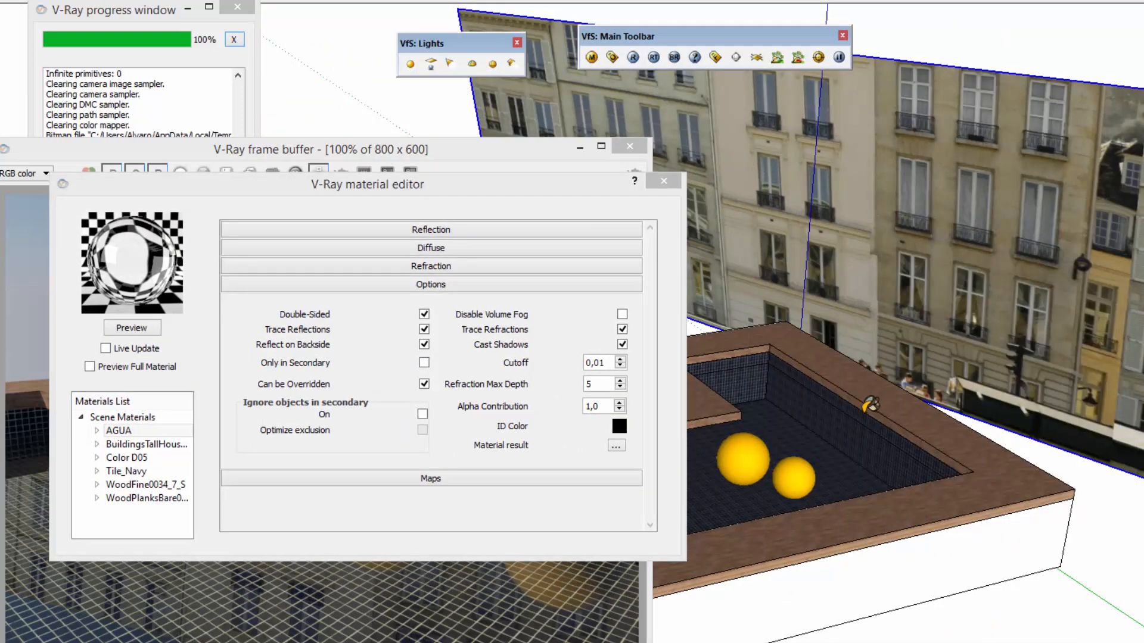